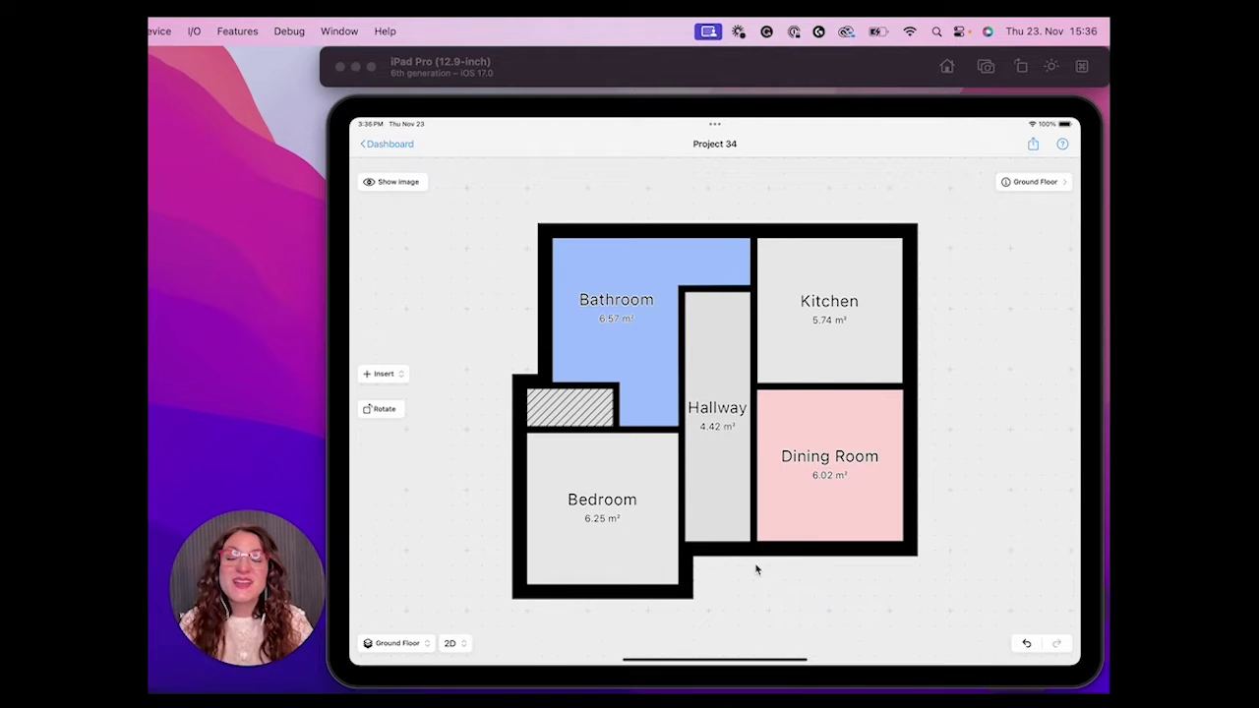
Open the object library for inserting into the Hallway.
click(724, 388)
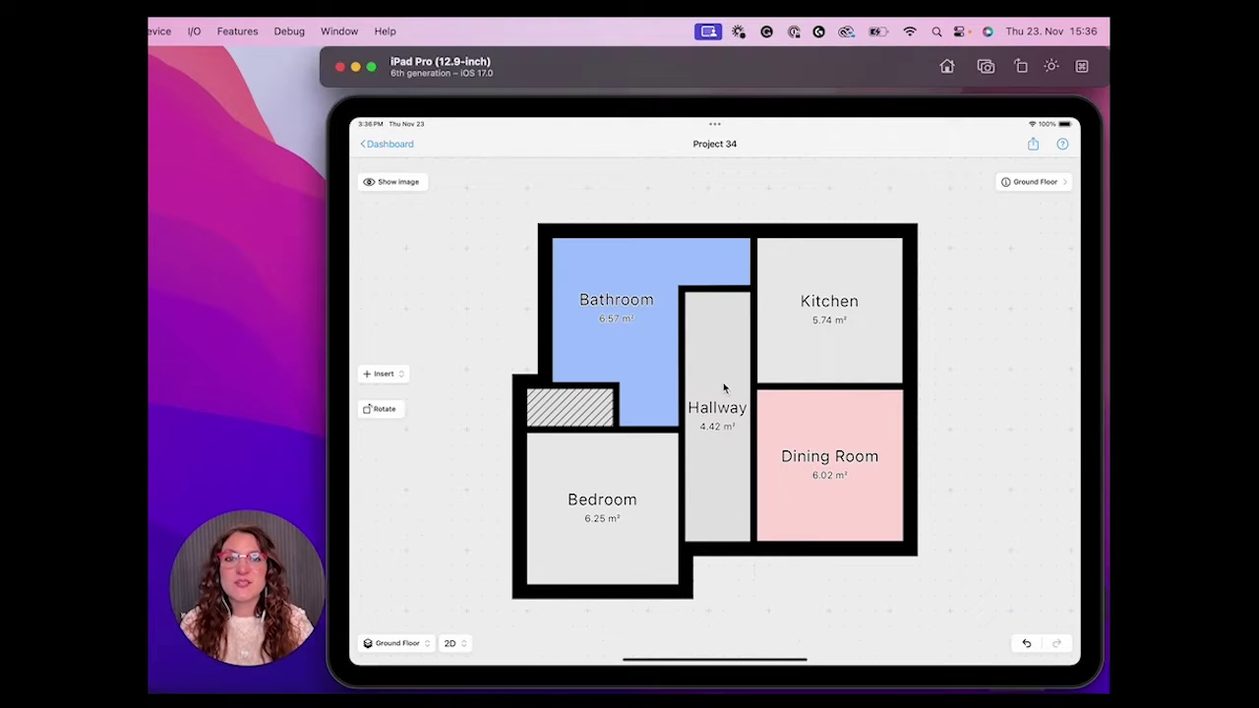
click(380, 323)
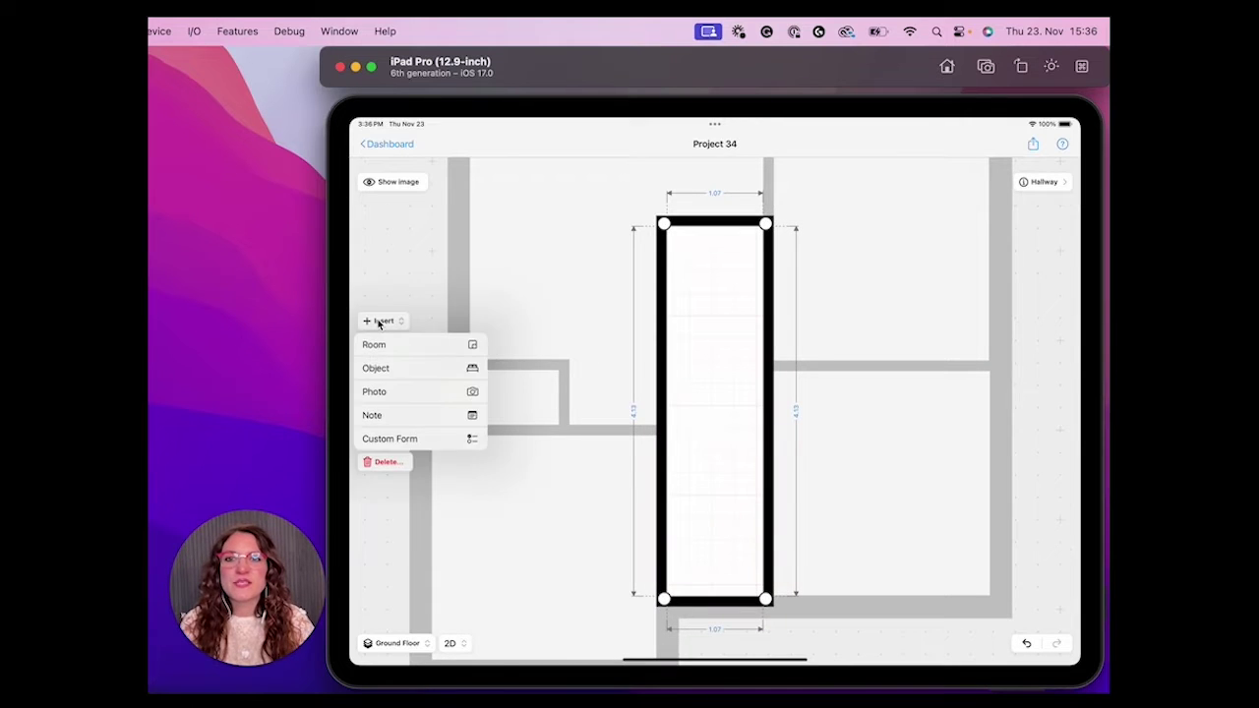
click(375, 370)
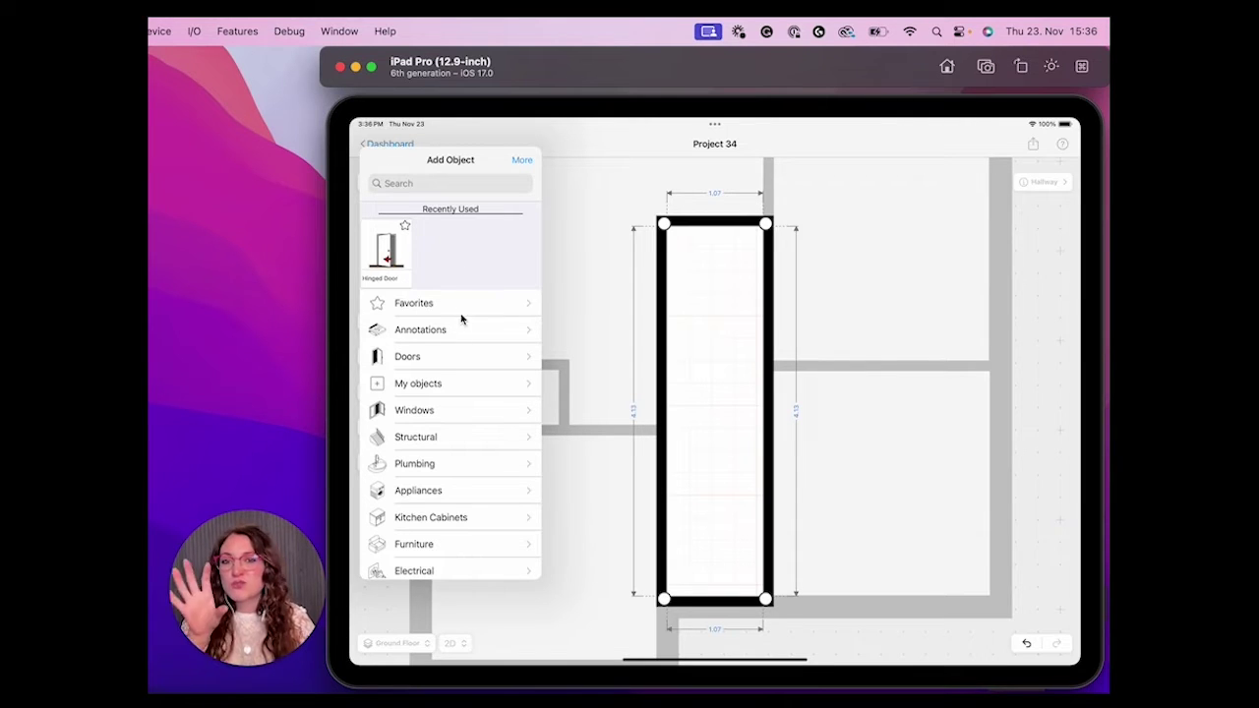
Unhide the Garage category, hide Office, then browse the Doors category.
click(523, 164)
drag(472, 463, 478, 278)
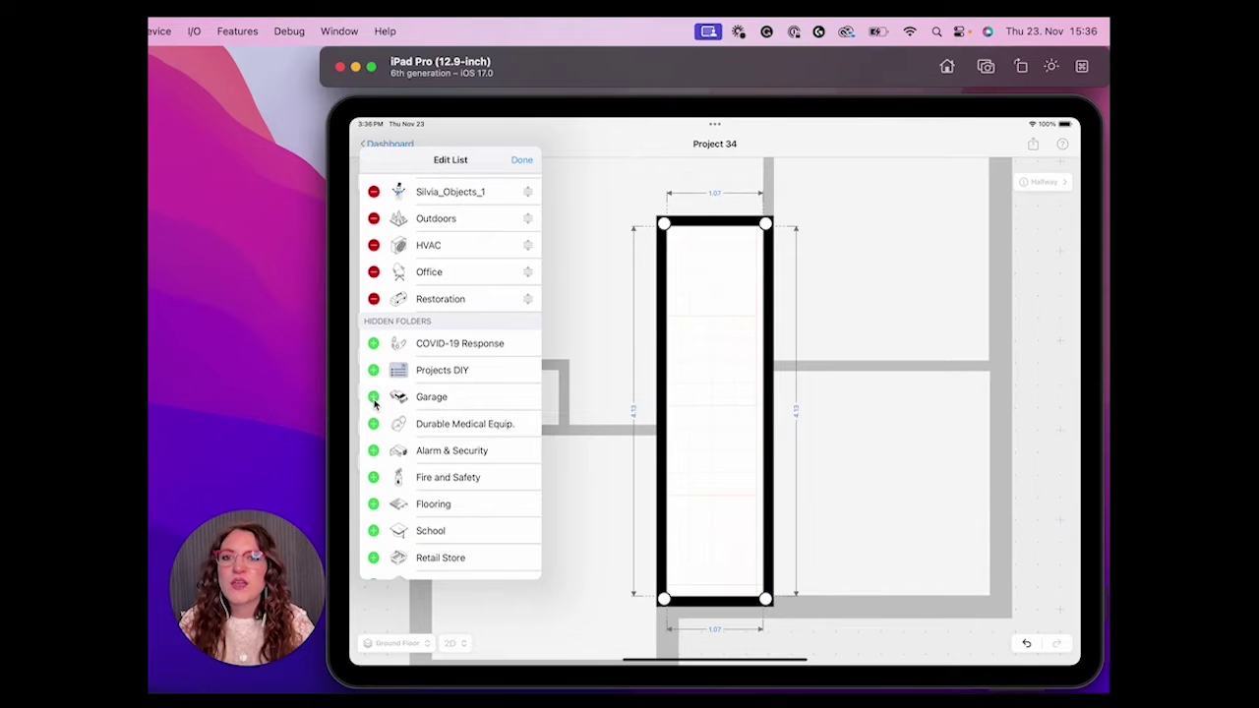
click(374, 397)
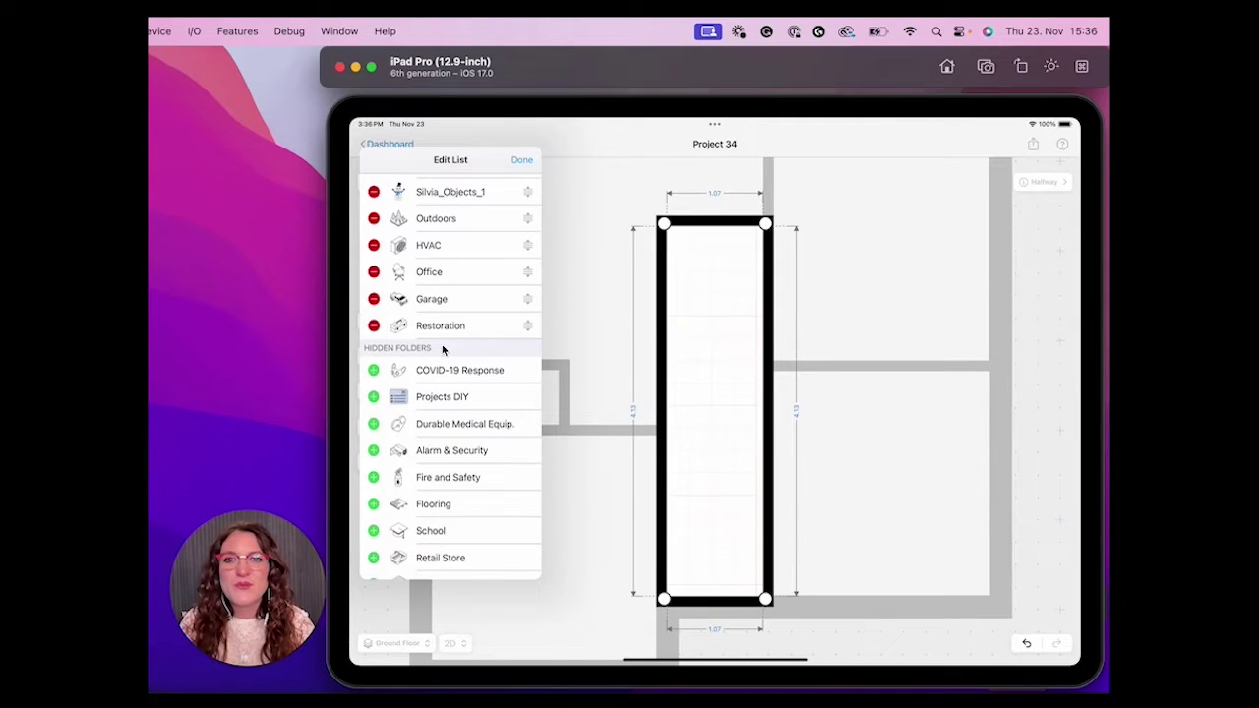
drag(442, 349, 438, 418)
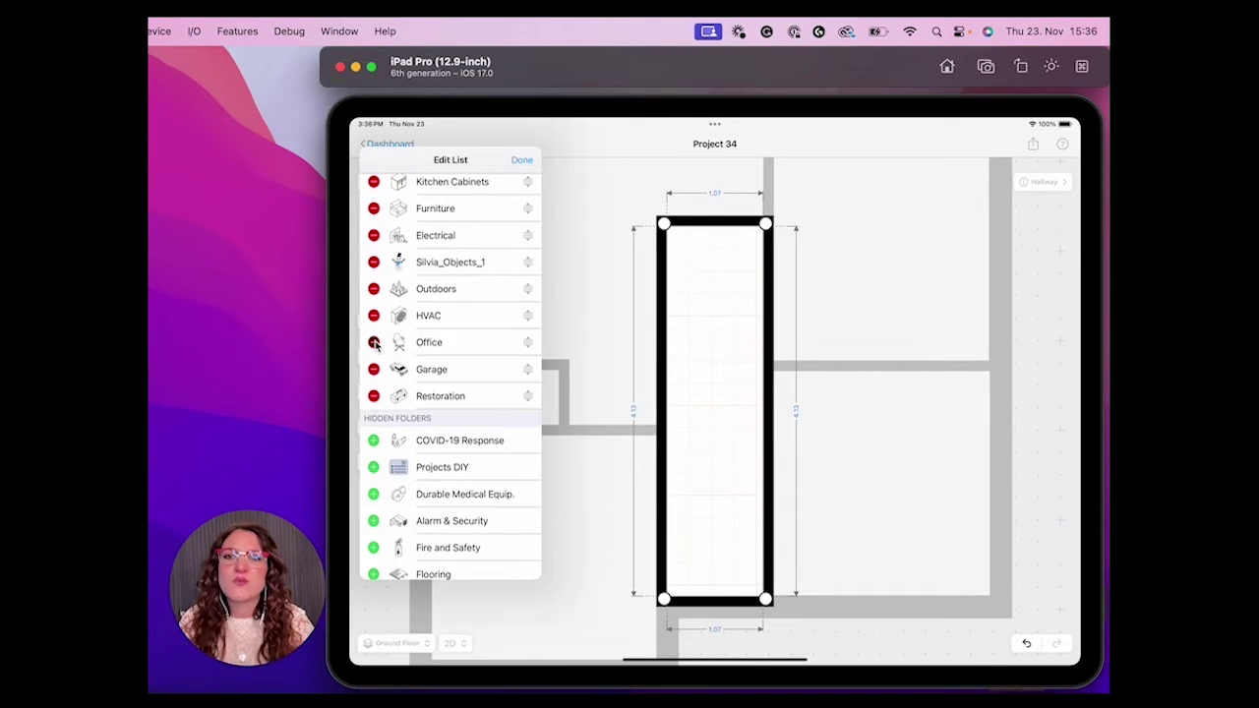
click(373, 343)
click(522, 161)
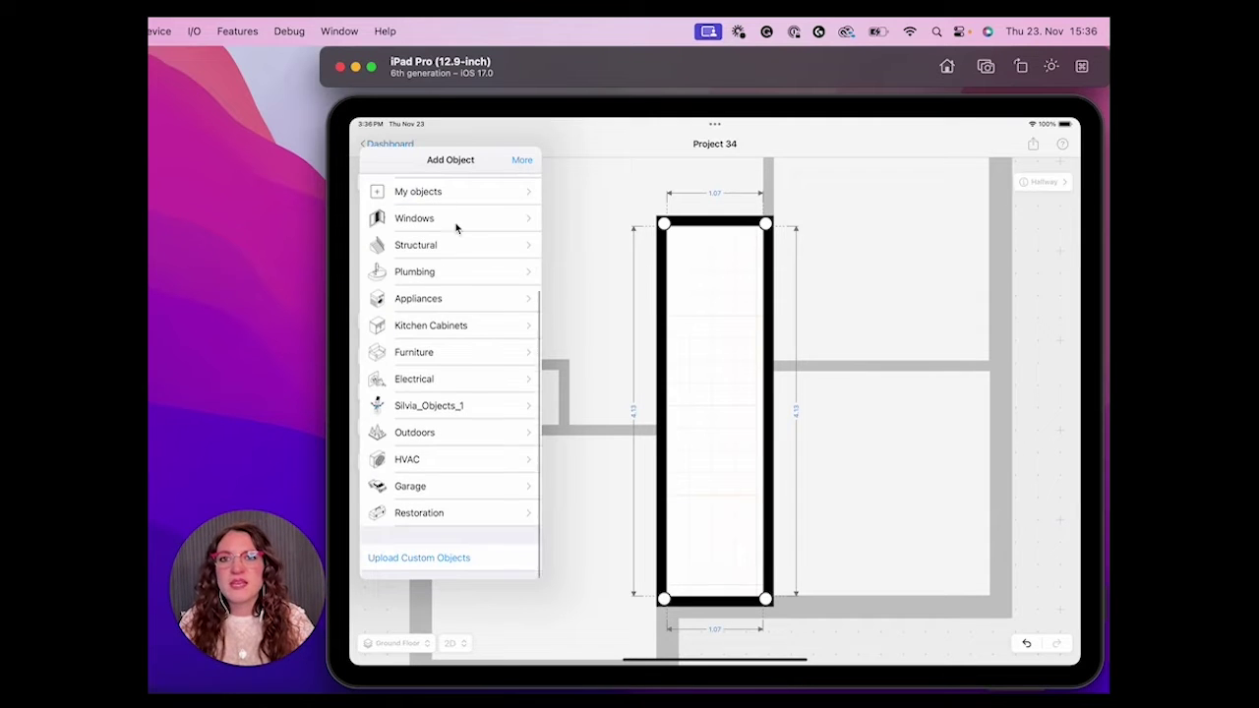
drag(455, 225, 459, 410)
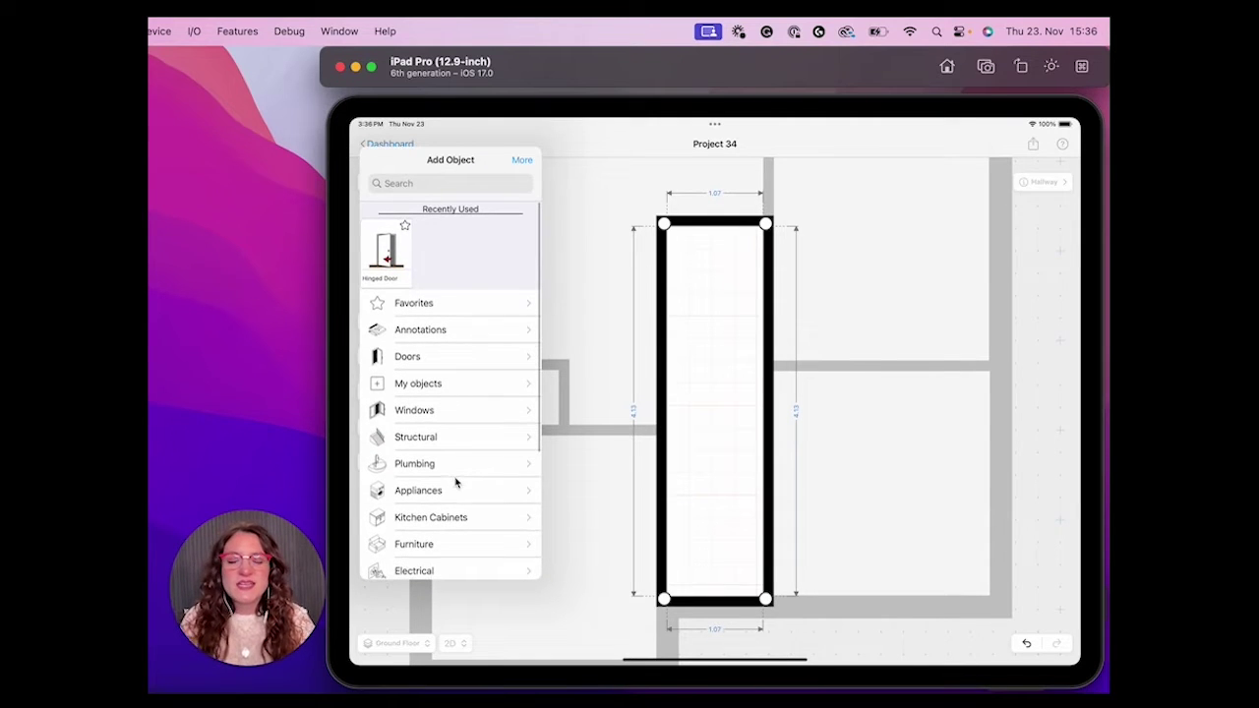
click(407, 358)
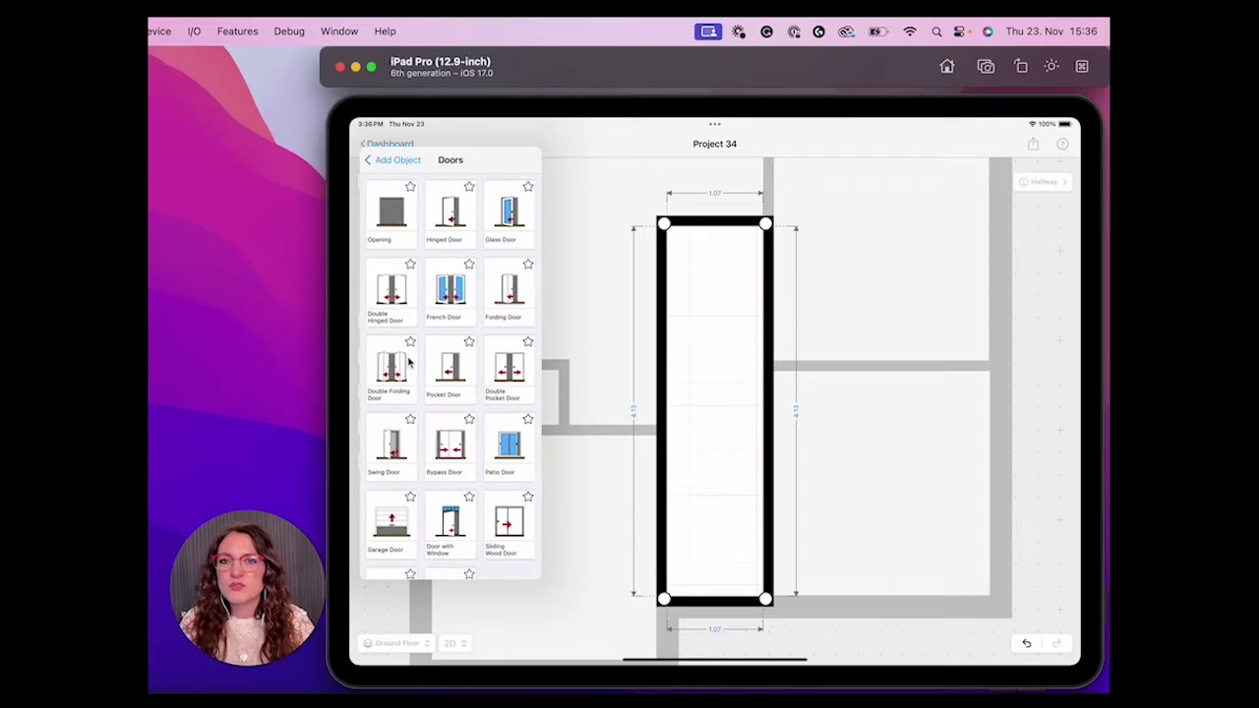
Add a hinged door to the Hallway, with two copies on its right and upper-left walls.
click(448, 216)
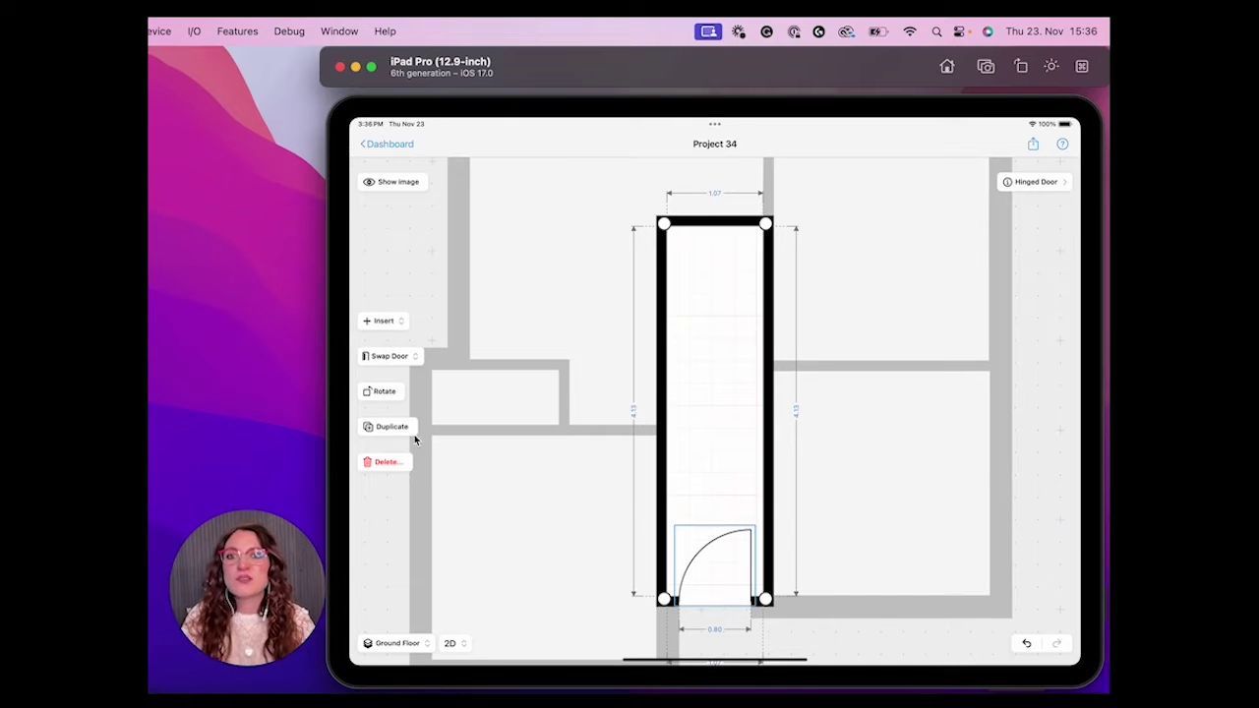
click(389, 431)
drag(730, 553, 768, 426)
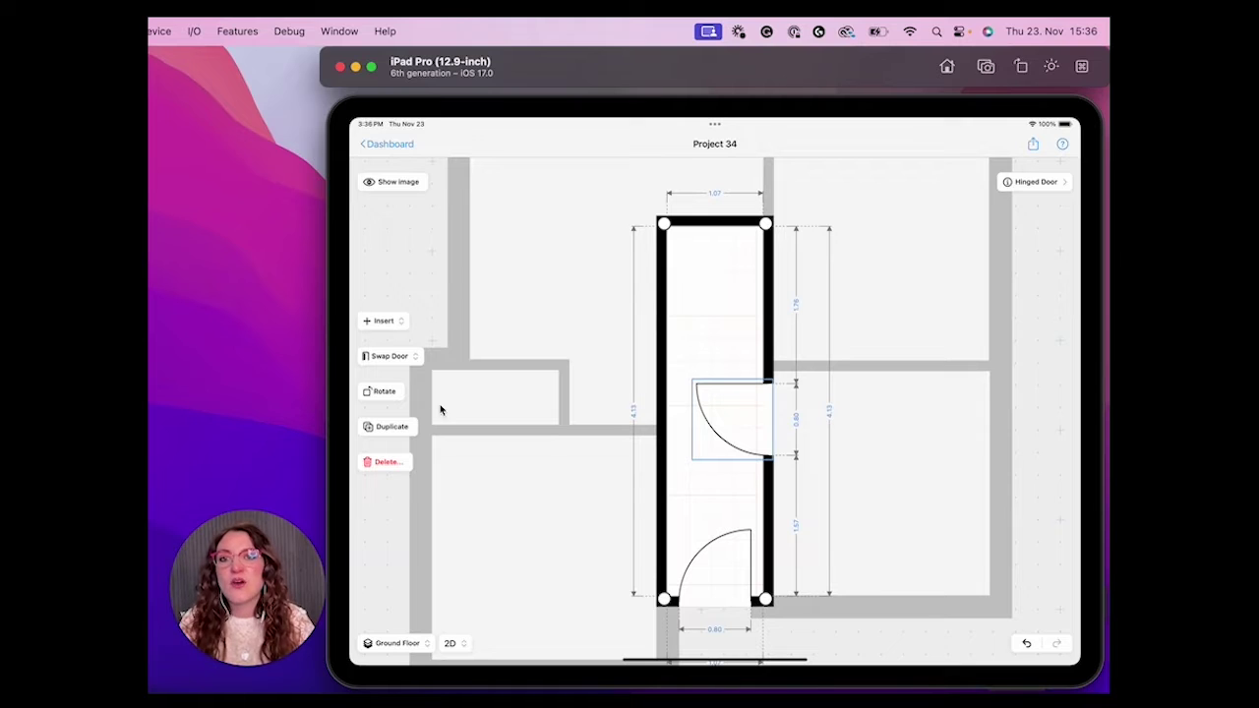
click(392, 427)
mouse_move(753, 478)
mouse_down()
mouse_move(794, 309)
mouse_move(623, 282)
mouse_up()
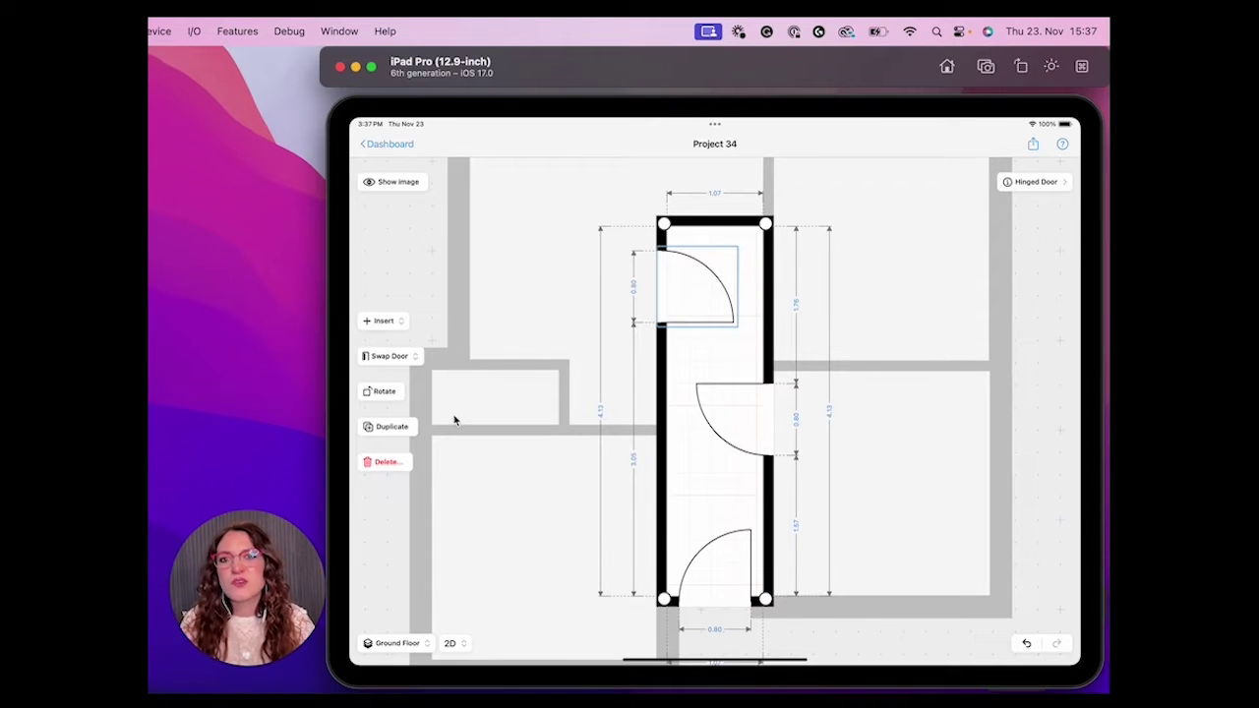
Flip the Bathroom and Dining Room doors to swing outward, then return to the full plan.
click(392, 398)
click(741, 422)
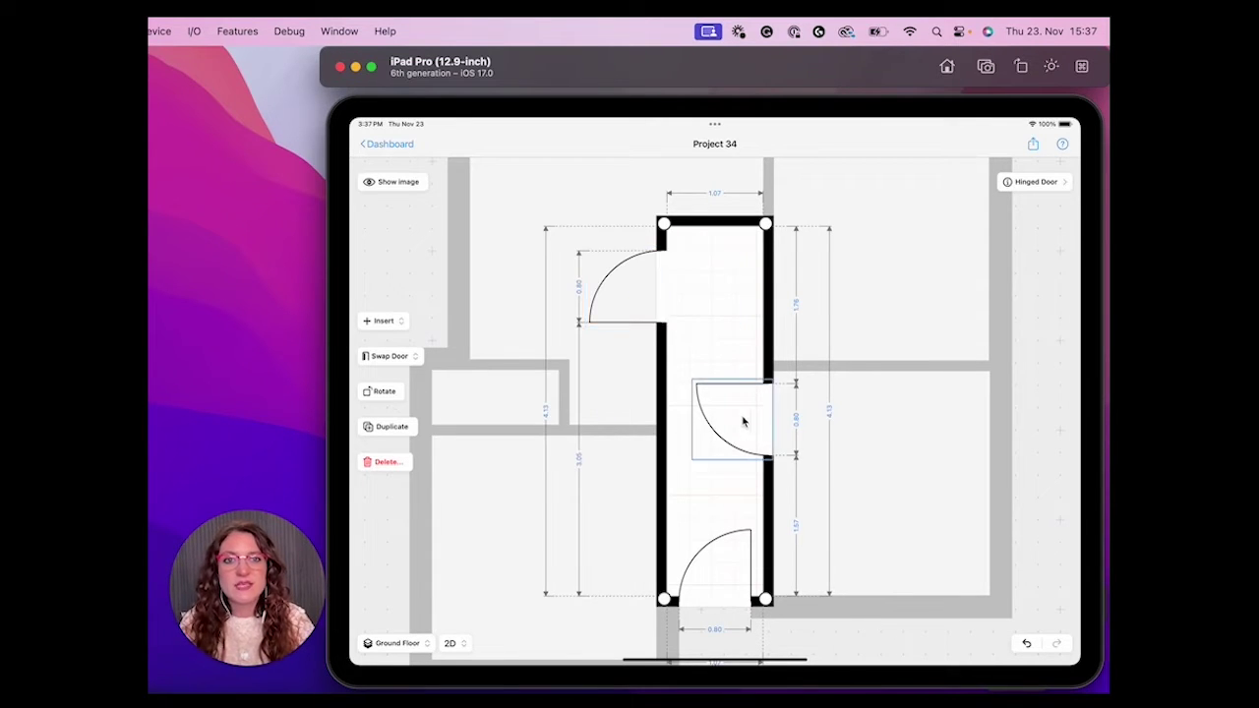
click(385, 394)
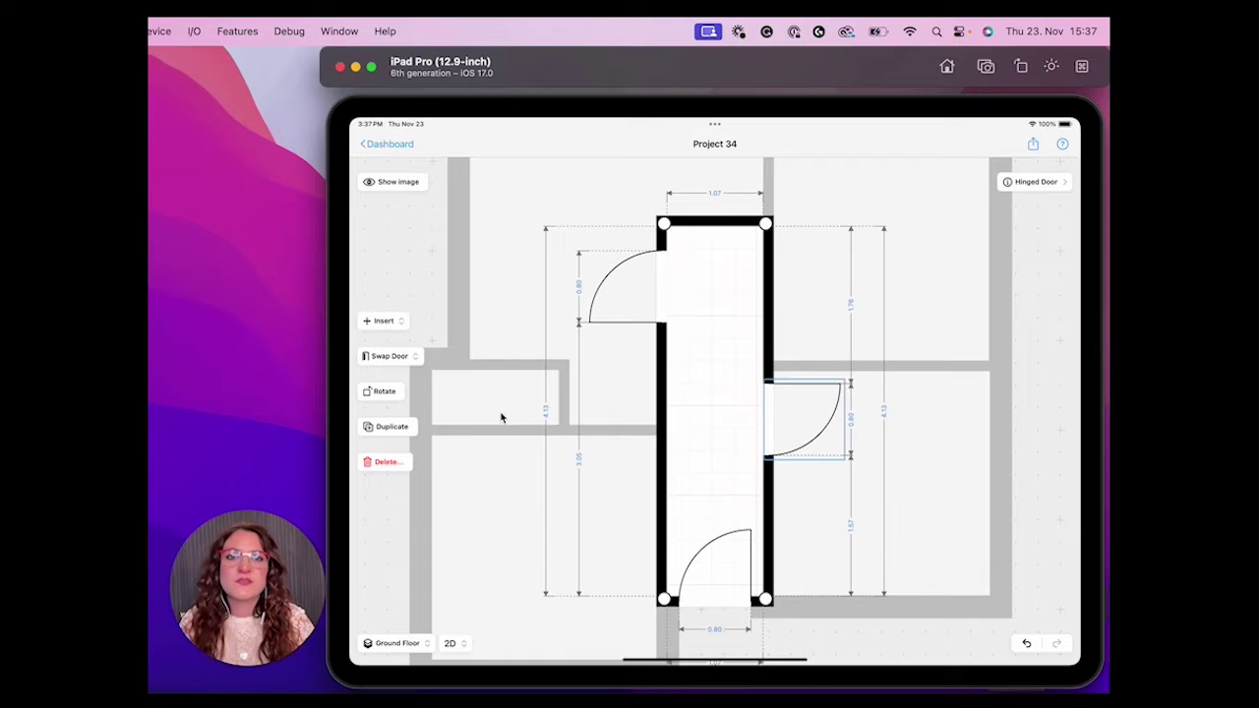
click(827, 635)
click(828, 635)
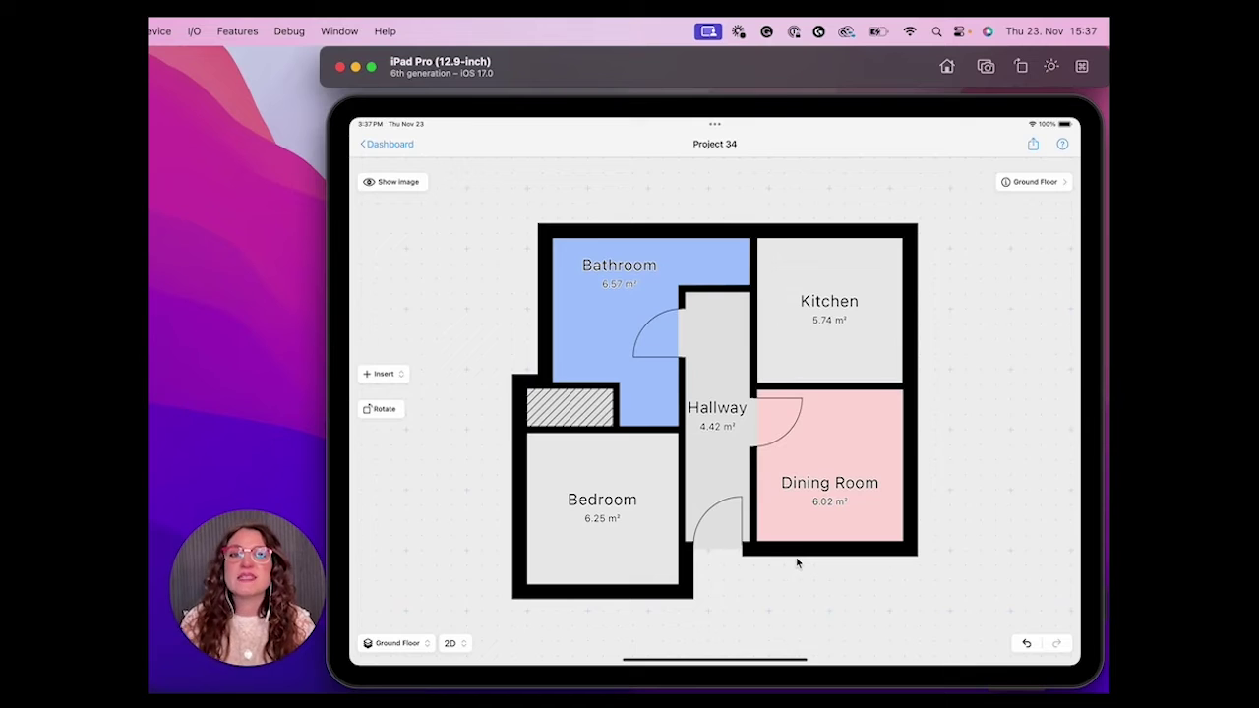
Search the Dining Room's object library for 'Table'.
click(829, 461)
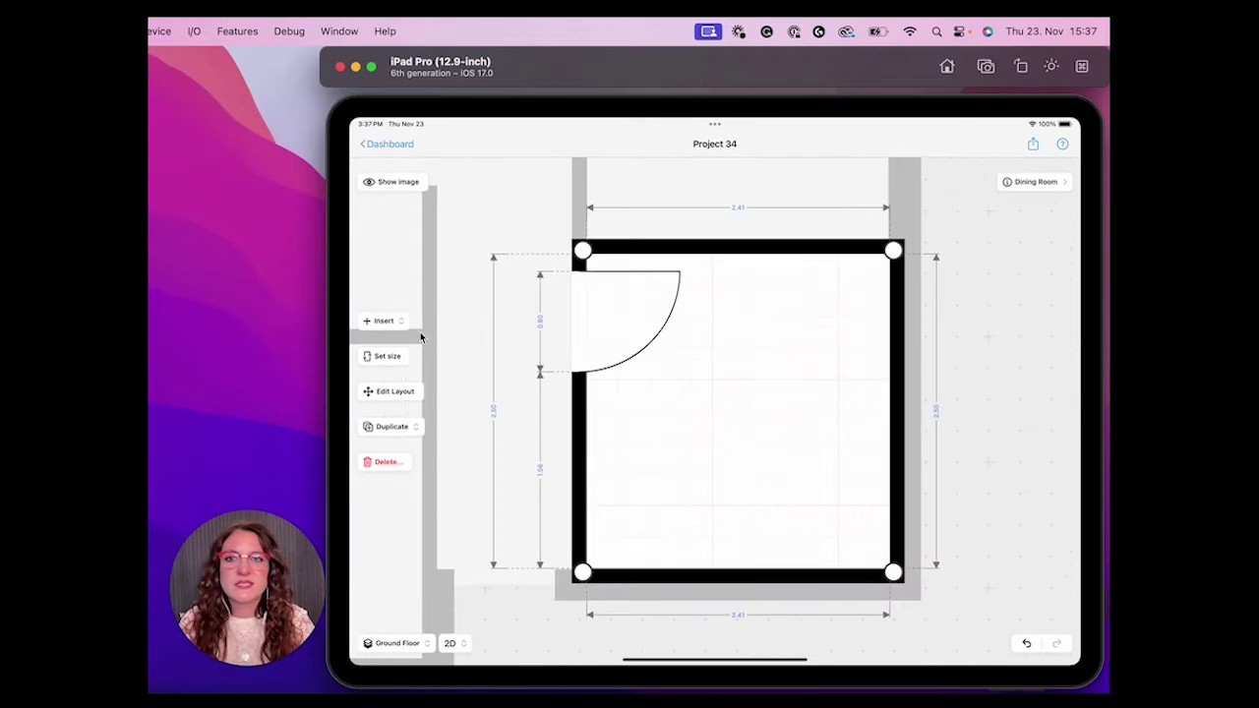
click(372, 330)
click(379, 372)
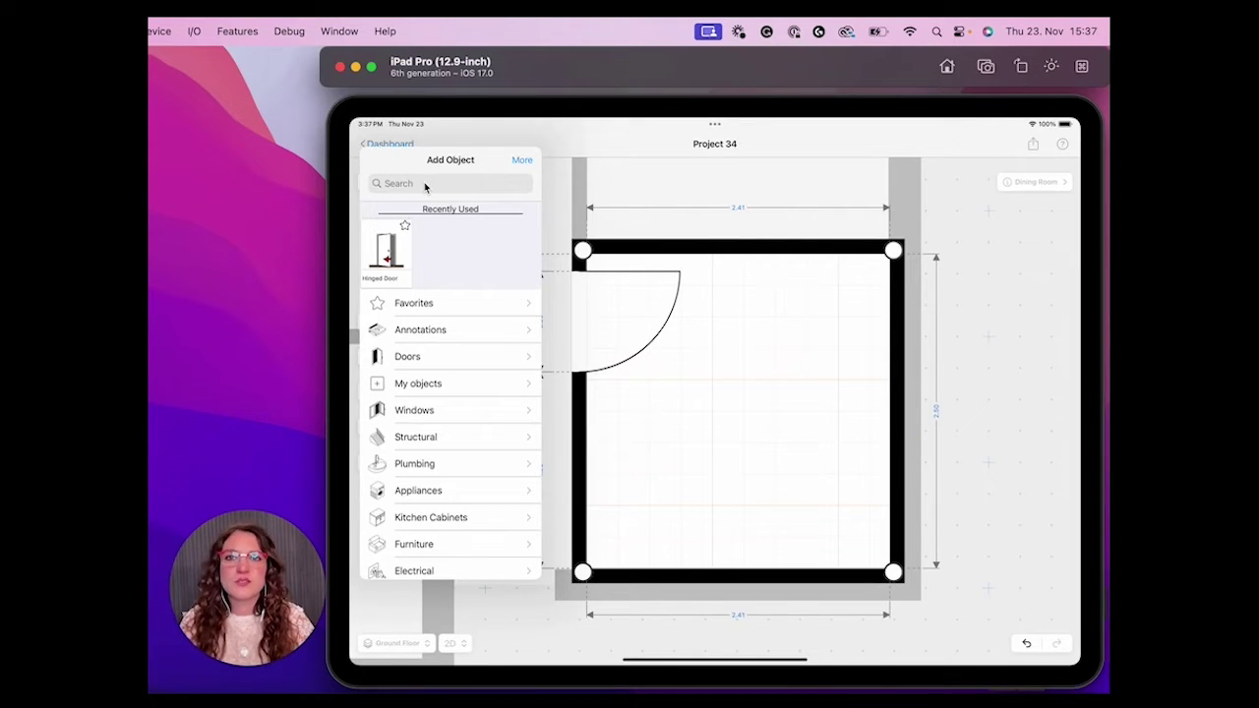
click(428, 189)
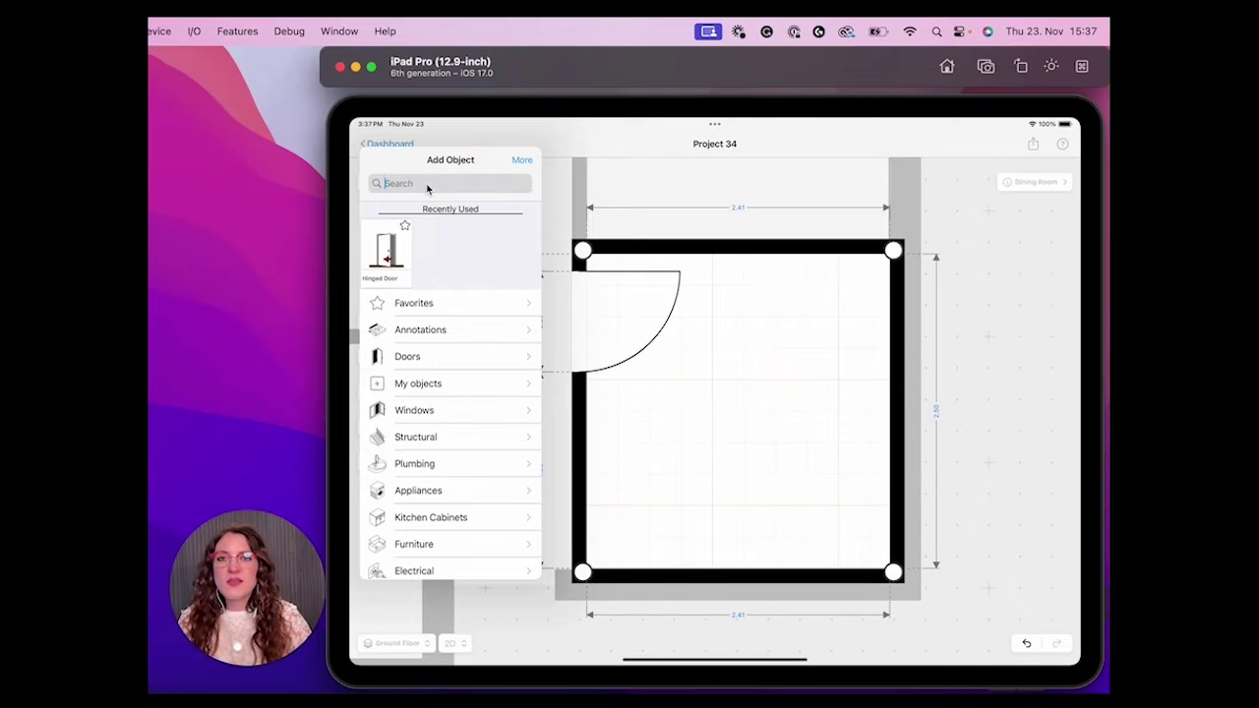
text(Table)
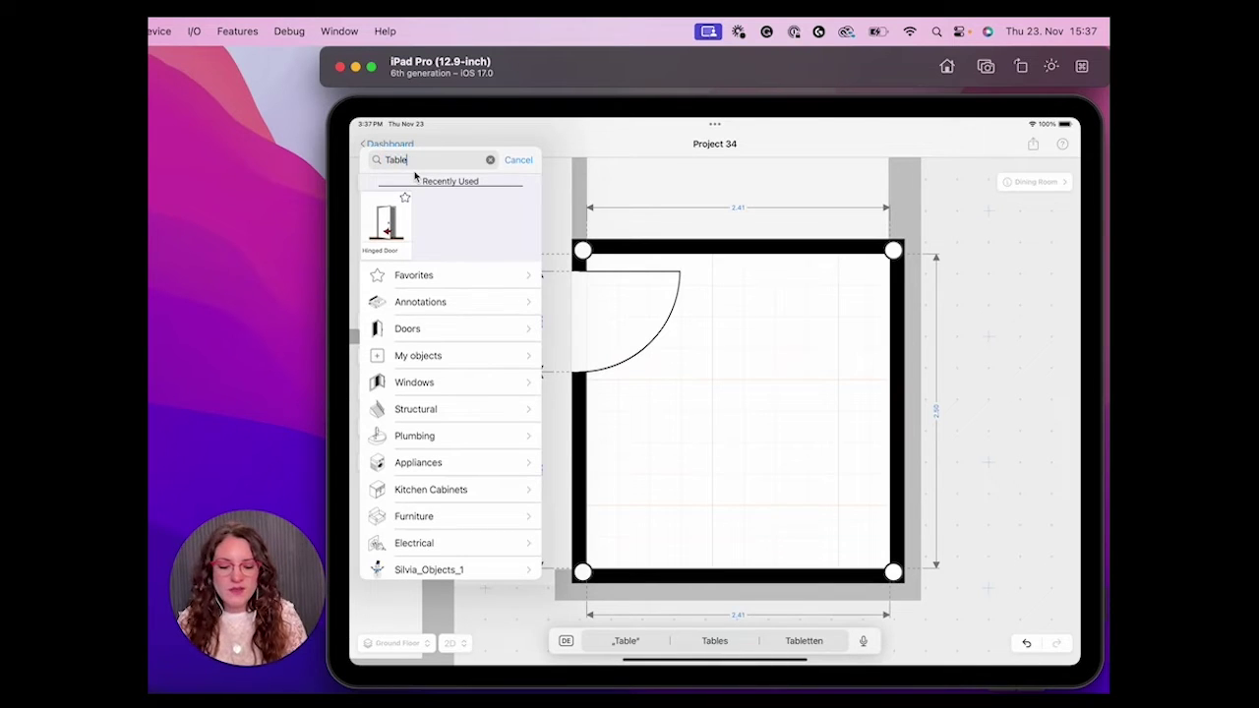
drag(459, 409, 445, 283)
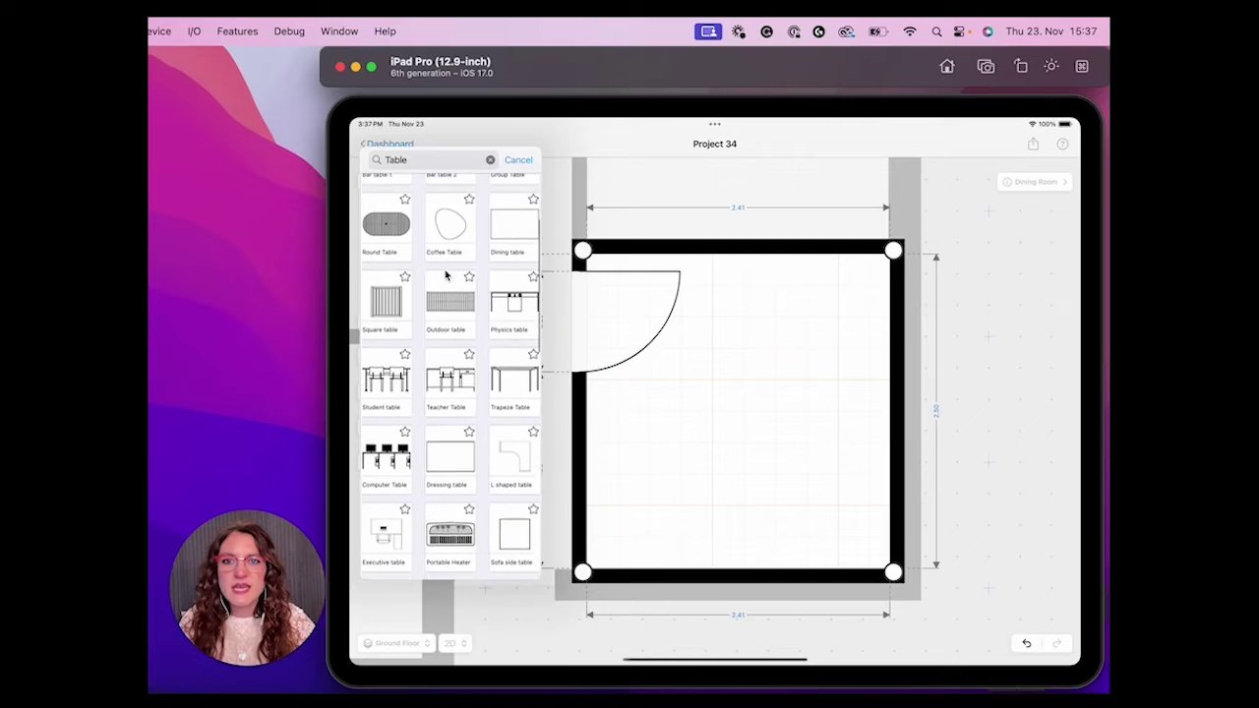
drag(472, 450, 472, 331)
drag(478, 483, 475, 326)
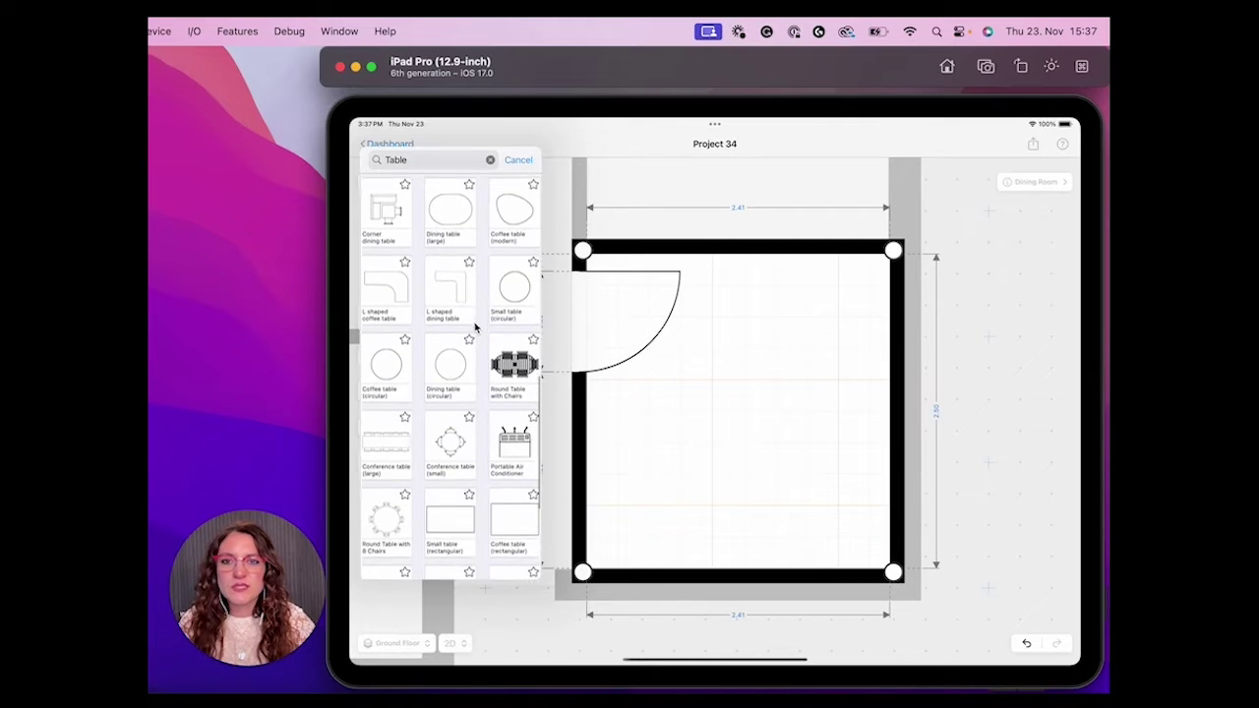
drag(464, 427, 467, 344)
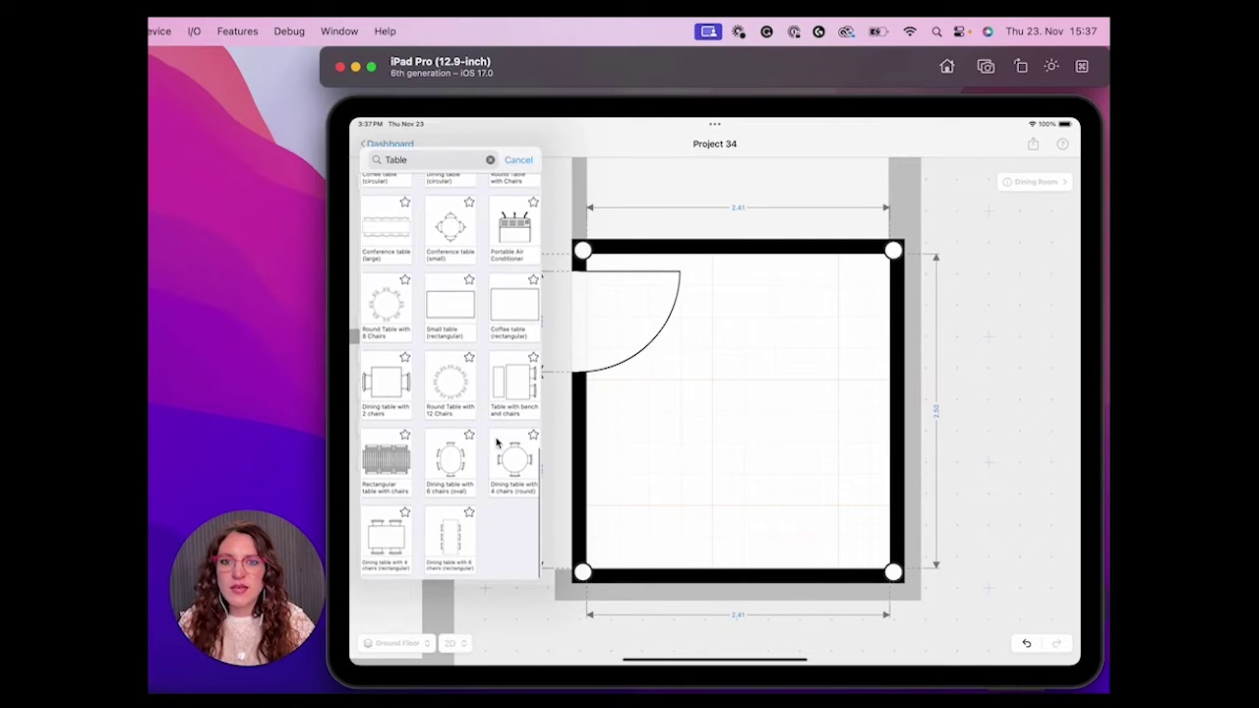
Place the round dining table with 4 chairs and drag it into position at an angle.
click(512, 473)
mouse_move(759, 446)
mouse_down()
mouse_move(765, 457)
mouse_move(816, 446)
mouse_up()
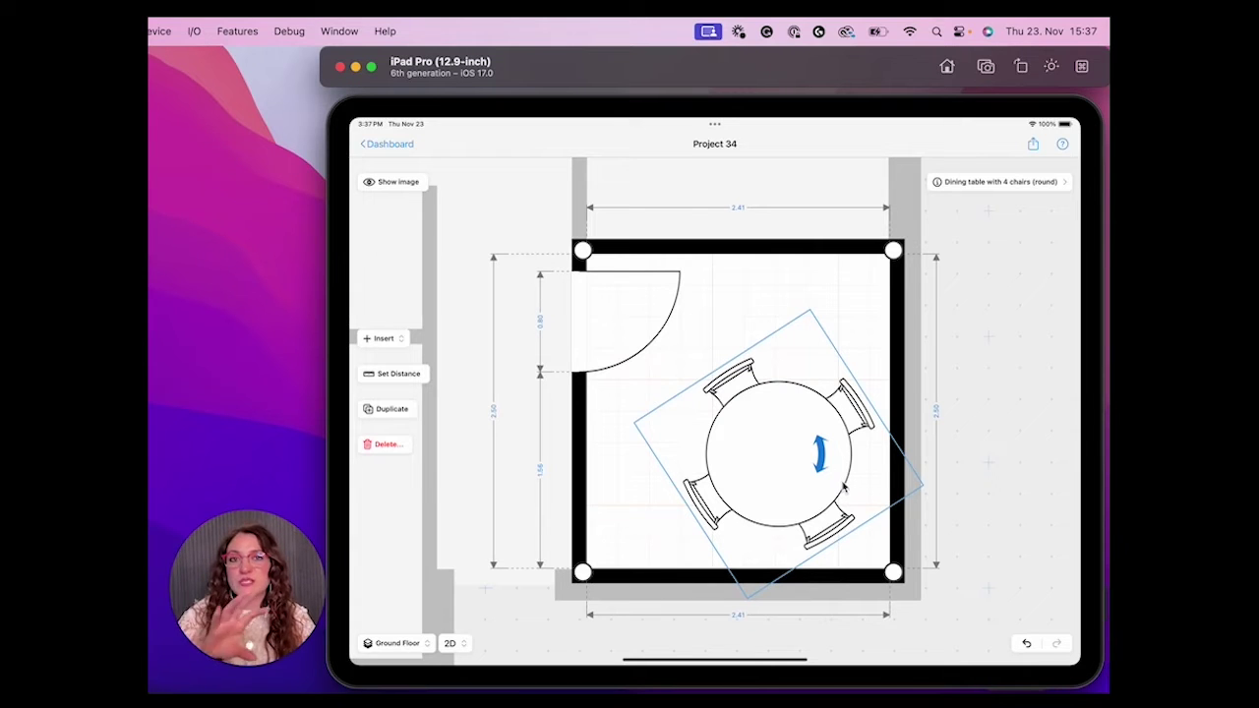
mouse_move(795, 502)
mouse_down()
mouse_move(739, 451)
mouse_move(799, 498)
mouse_up()
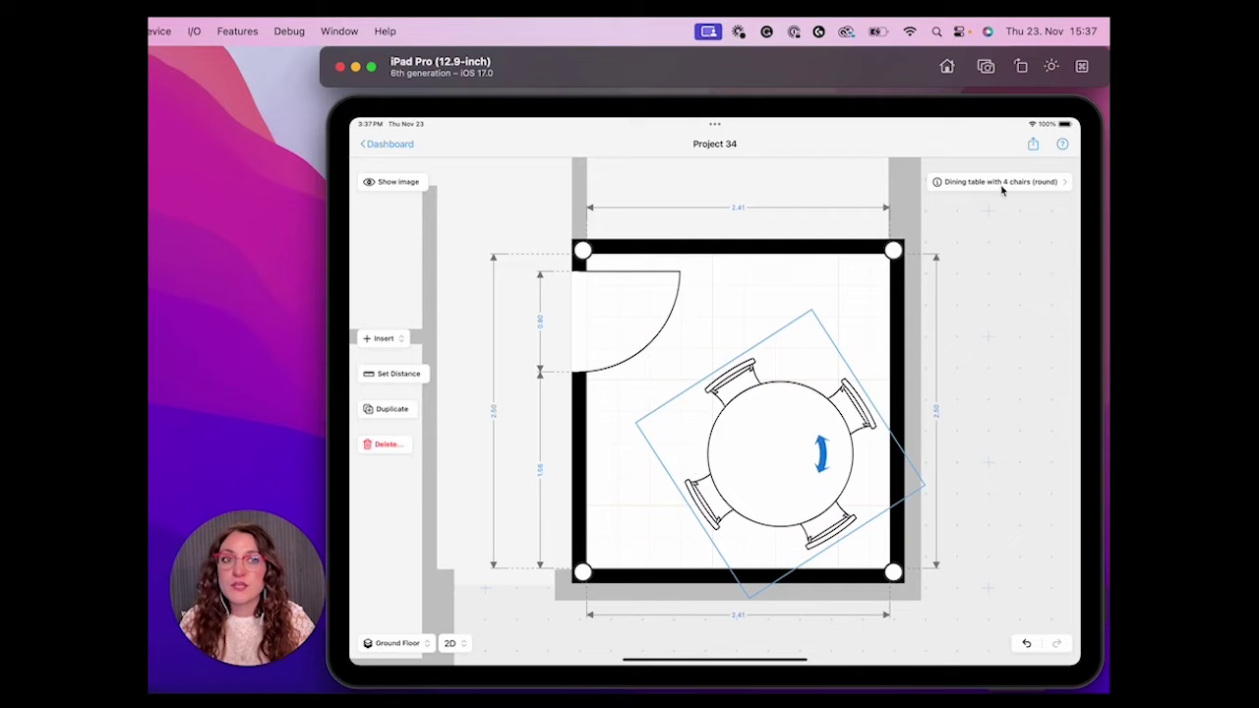
Set the round dining table's width to 1.40 m in its Details panel.
click(1048, 184)
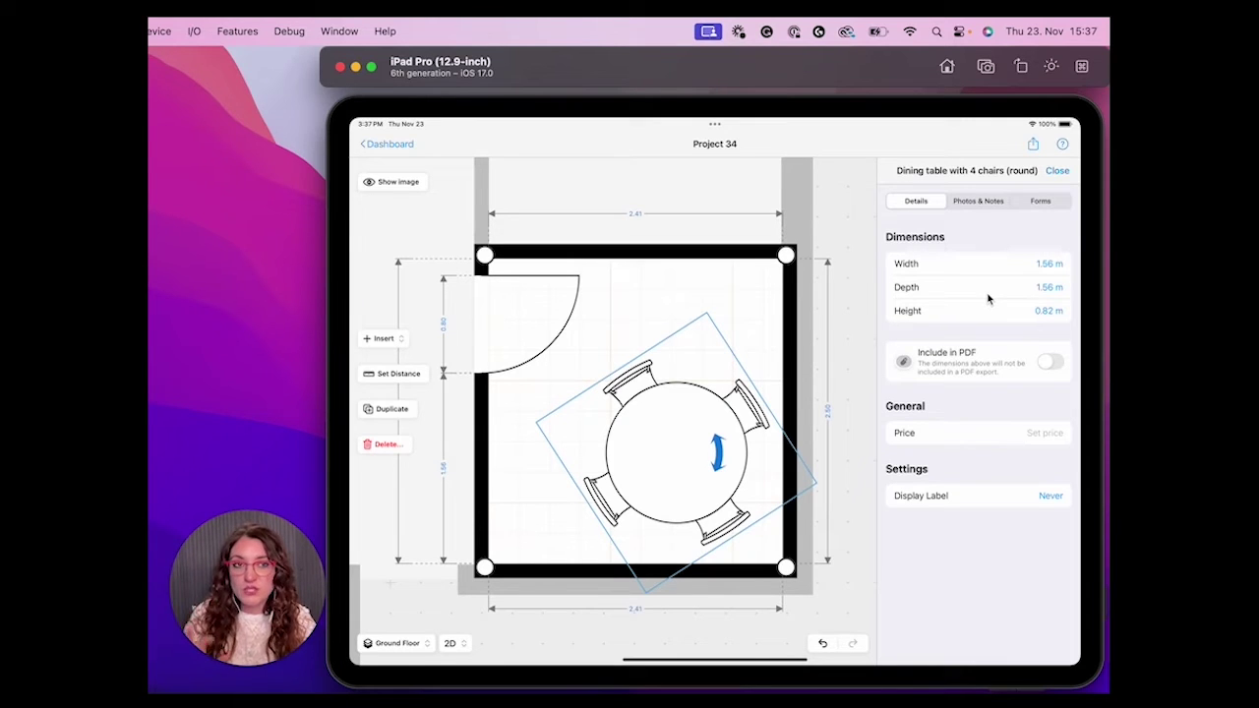
click(1044, 266)
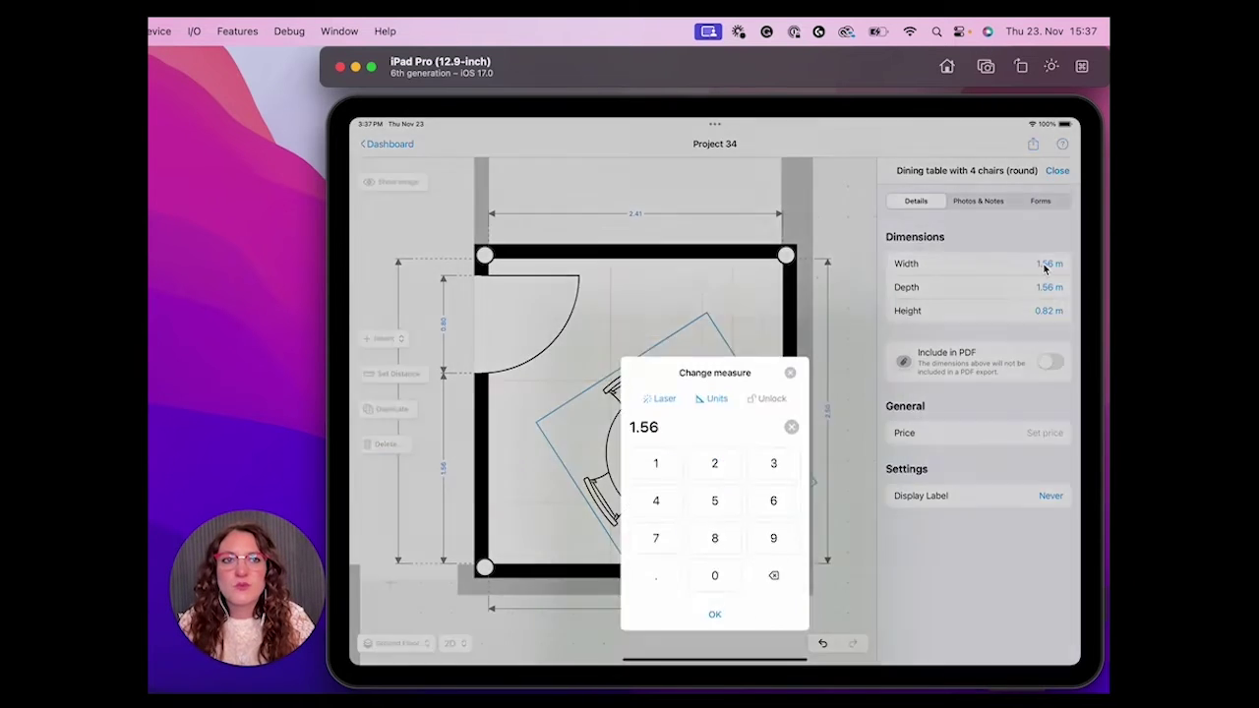
click(657, 362)
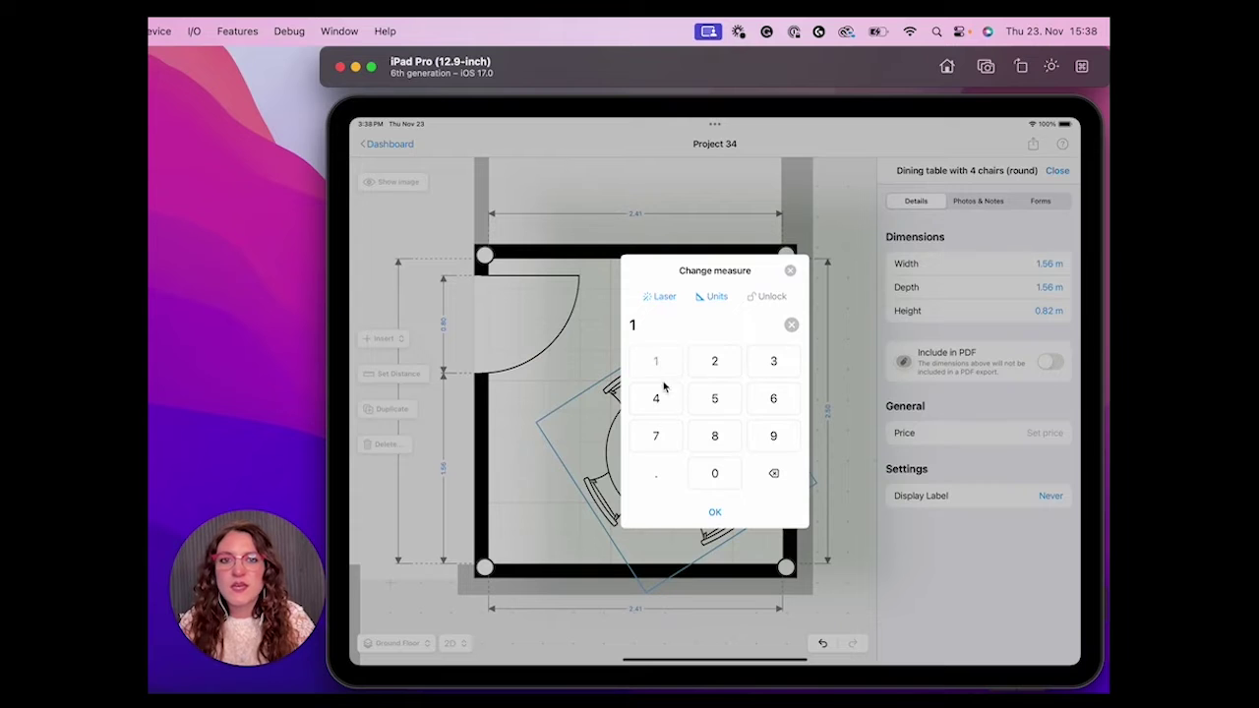
click(659, 469)
click(654, 398)
click(704, 476)
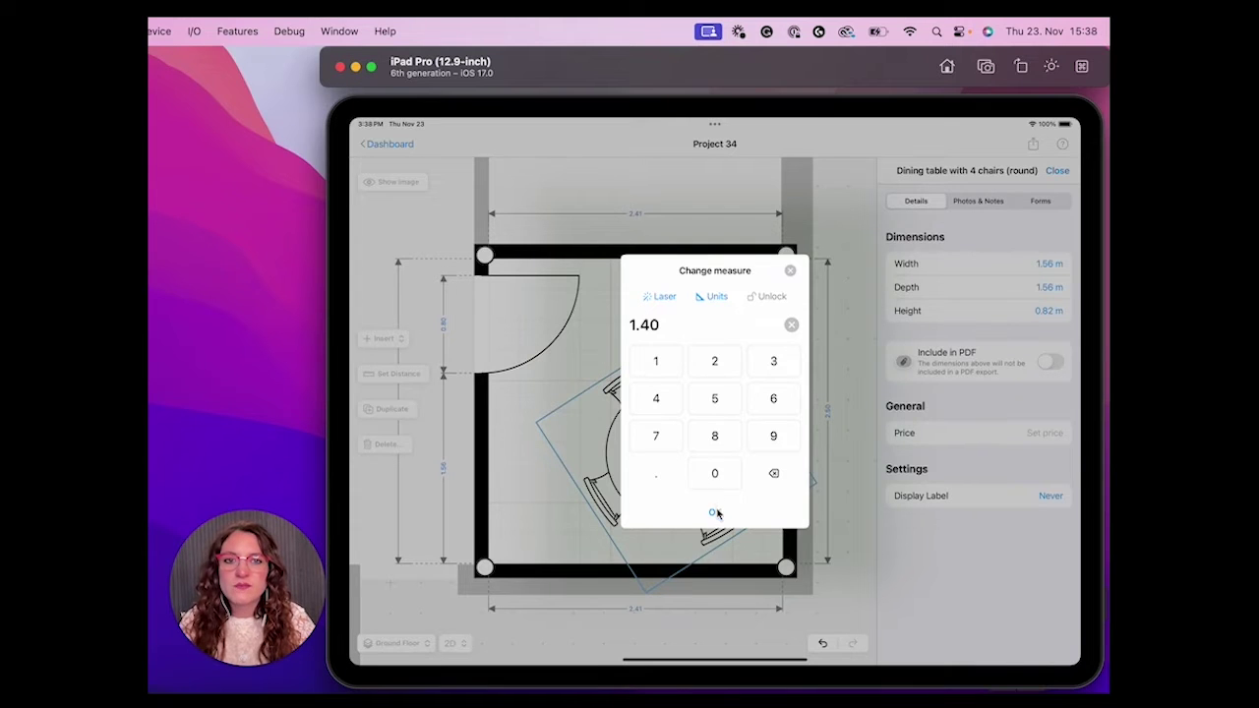
click(718, 513)
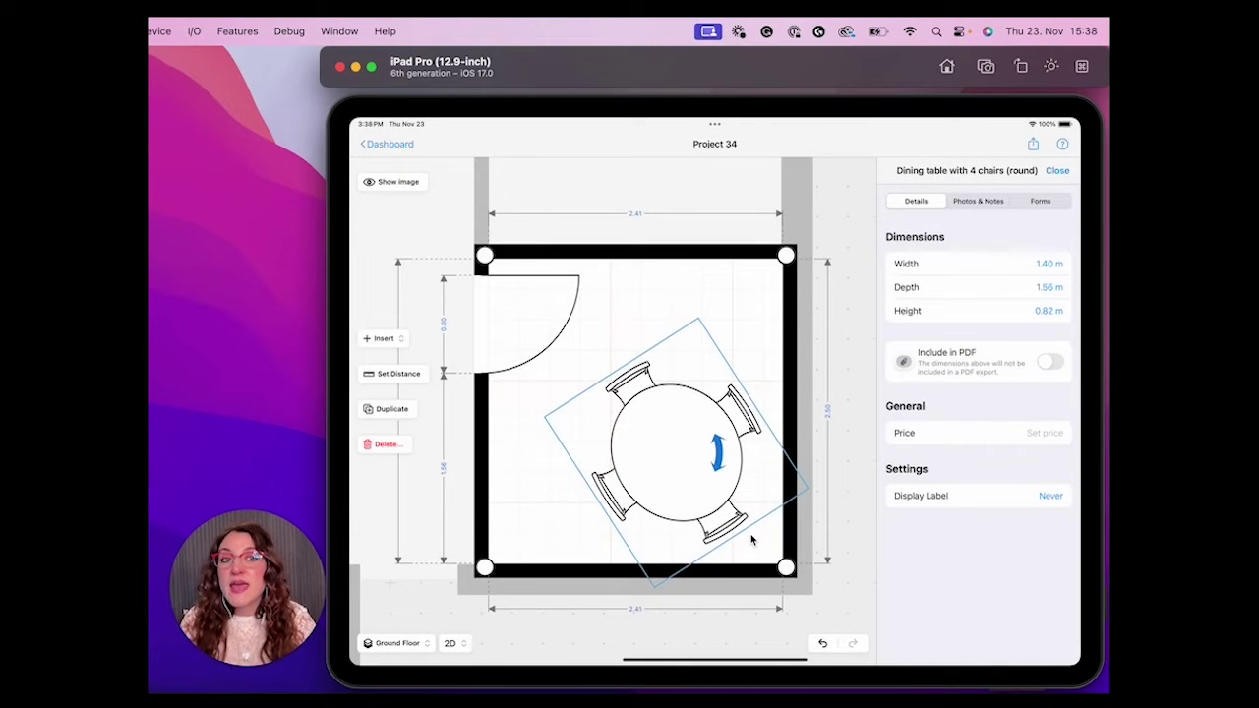
Try measuring the width with a laser meter, cancel it, and close the table details.
click(912, 263)
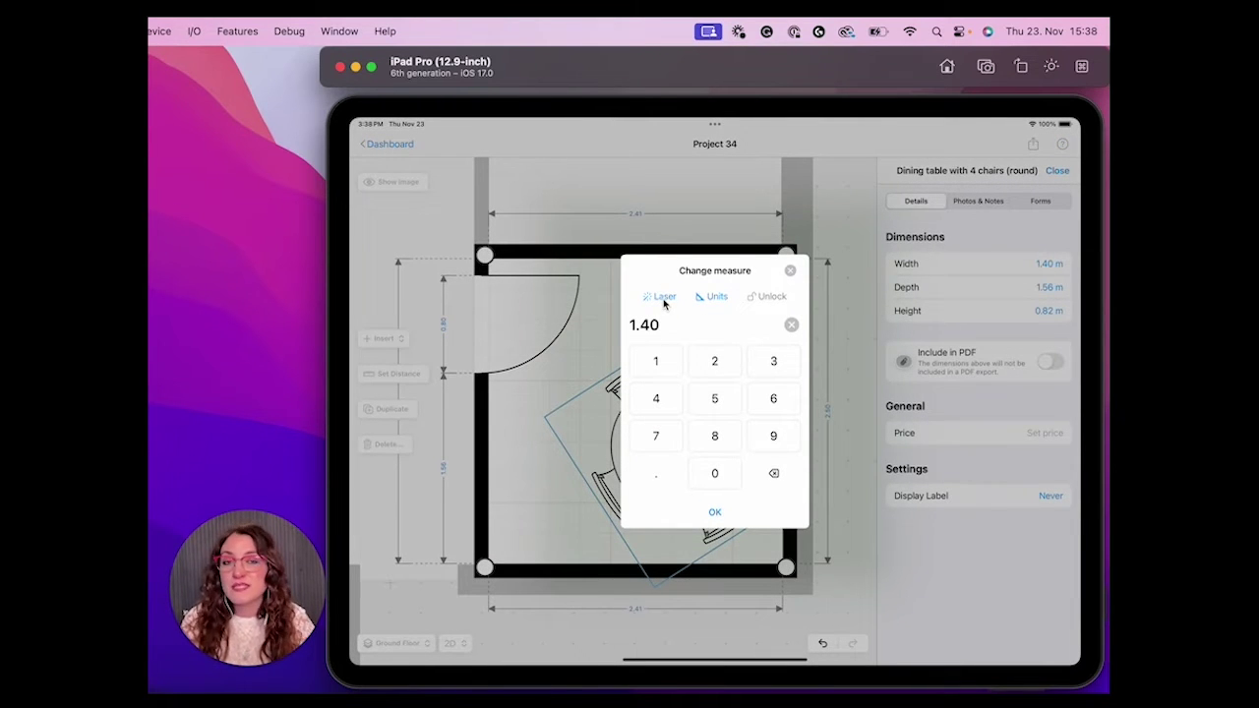
click(663, 298)
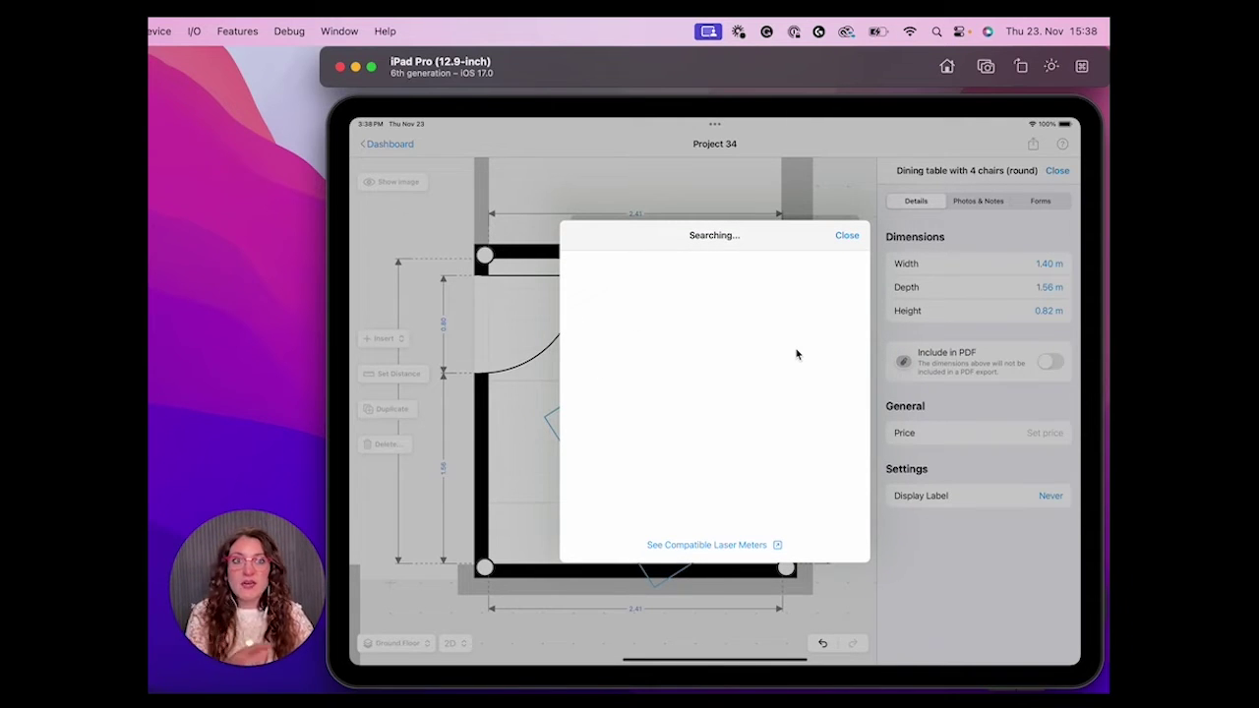
click(844, 240)
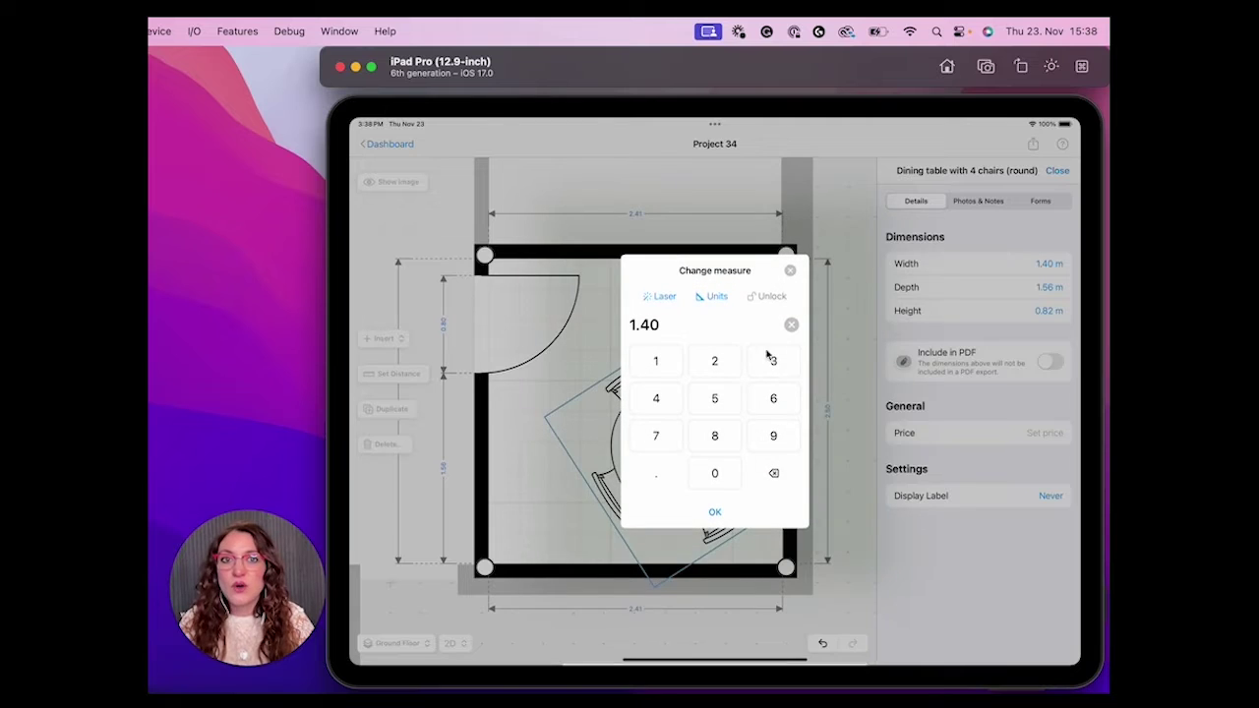
click(791, 271)
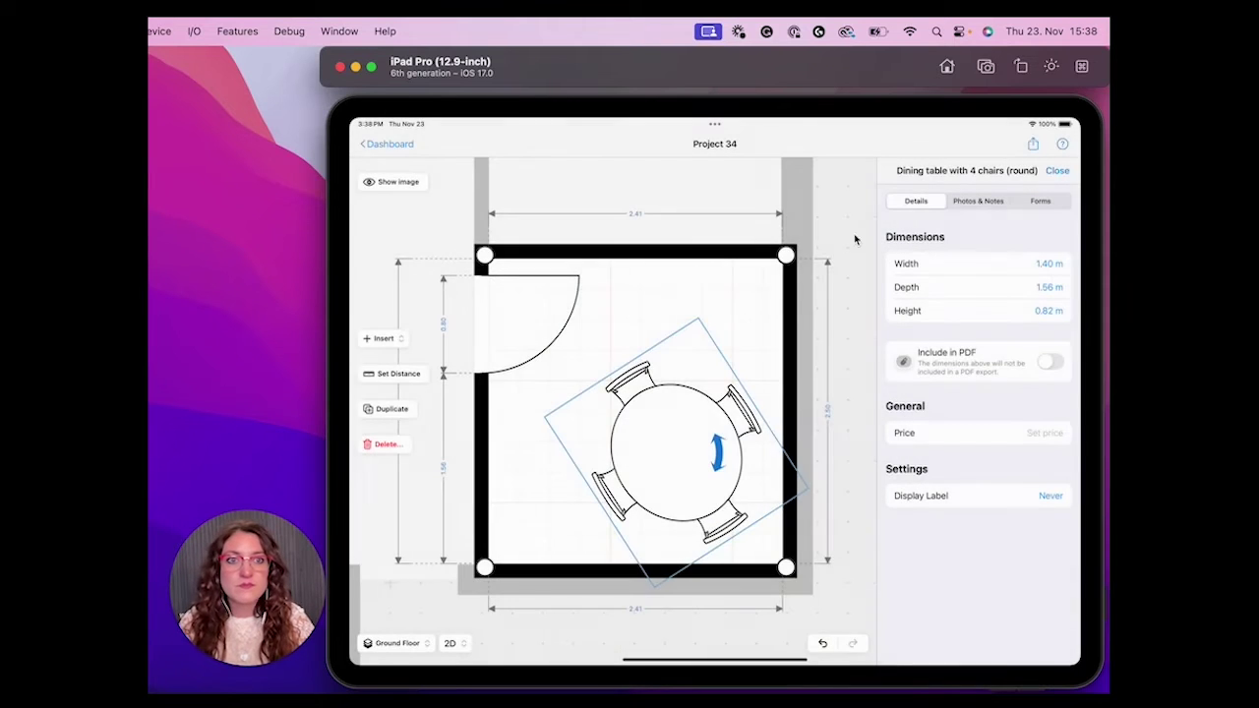
click(1057, 170)
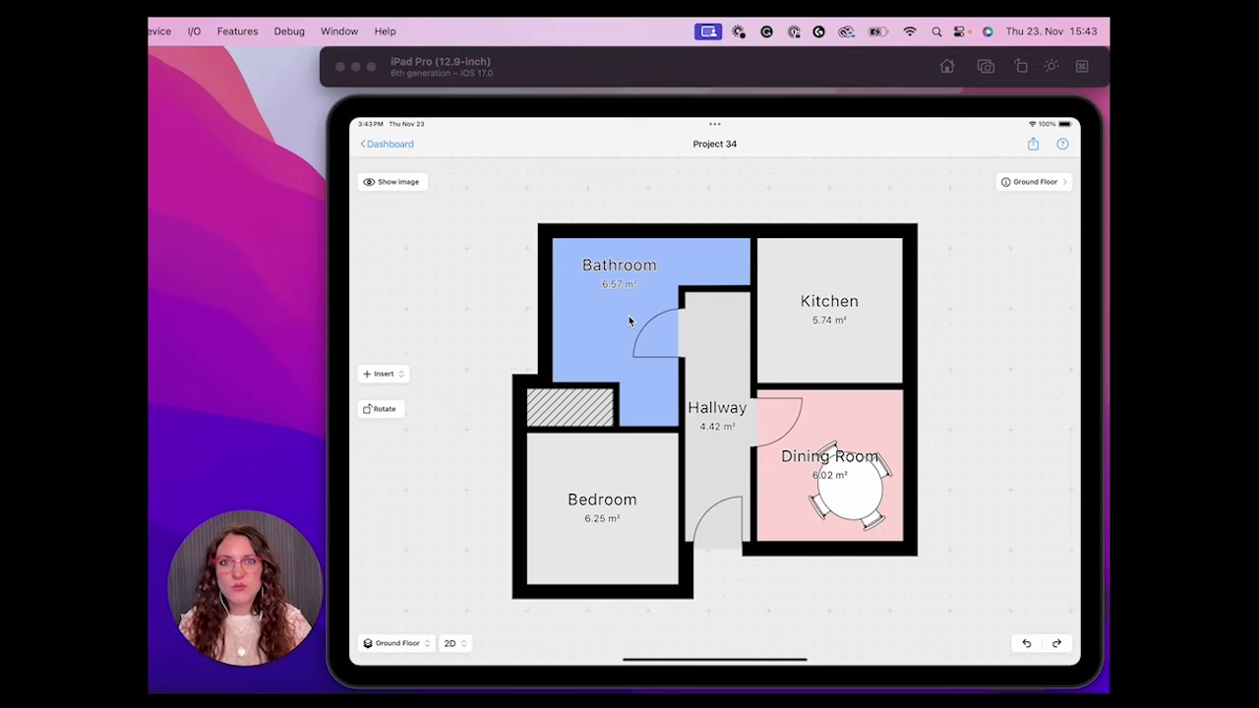
Add a French window to the Bathroom's top wall.
click(612, 314)
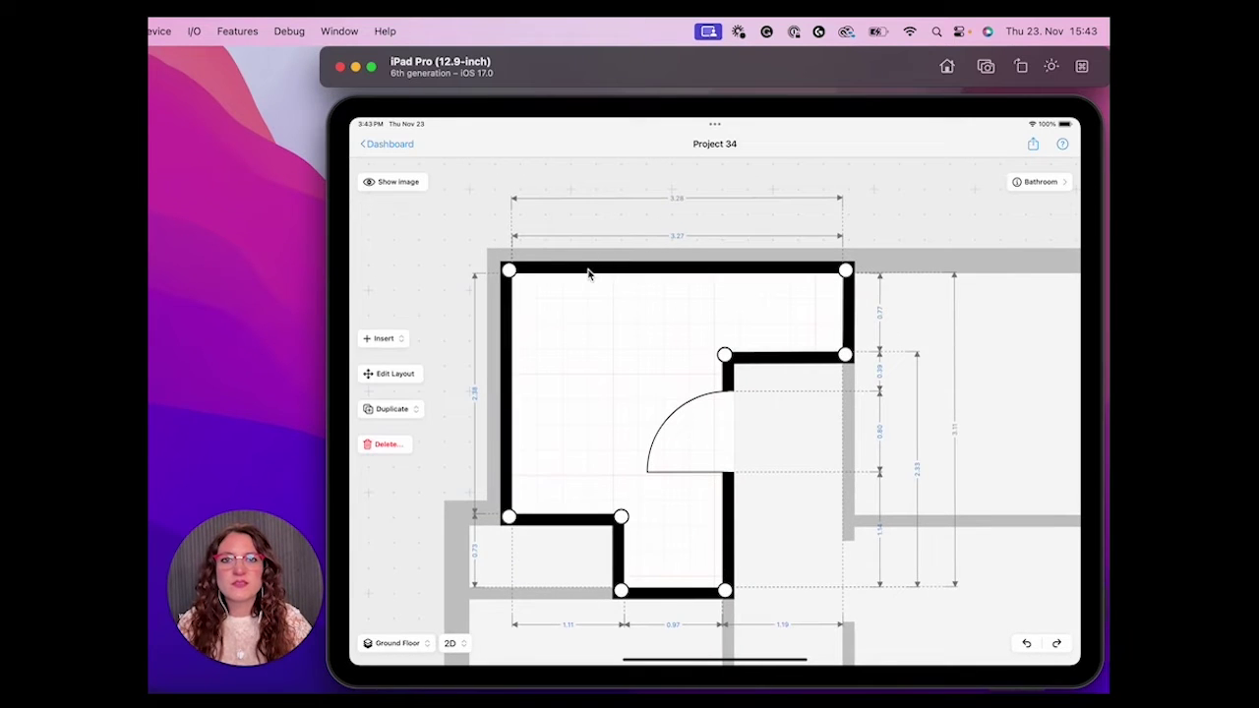
click(587, 272)
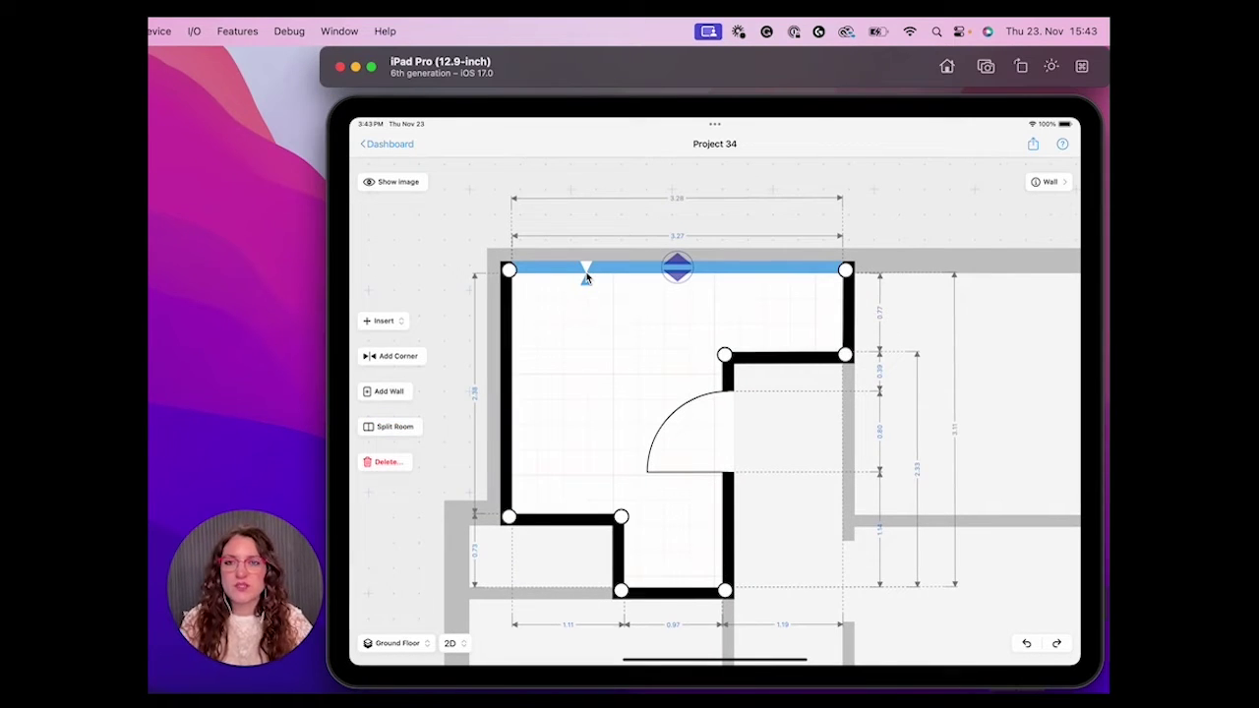
click(381, 322)
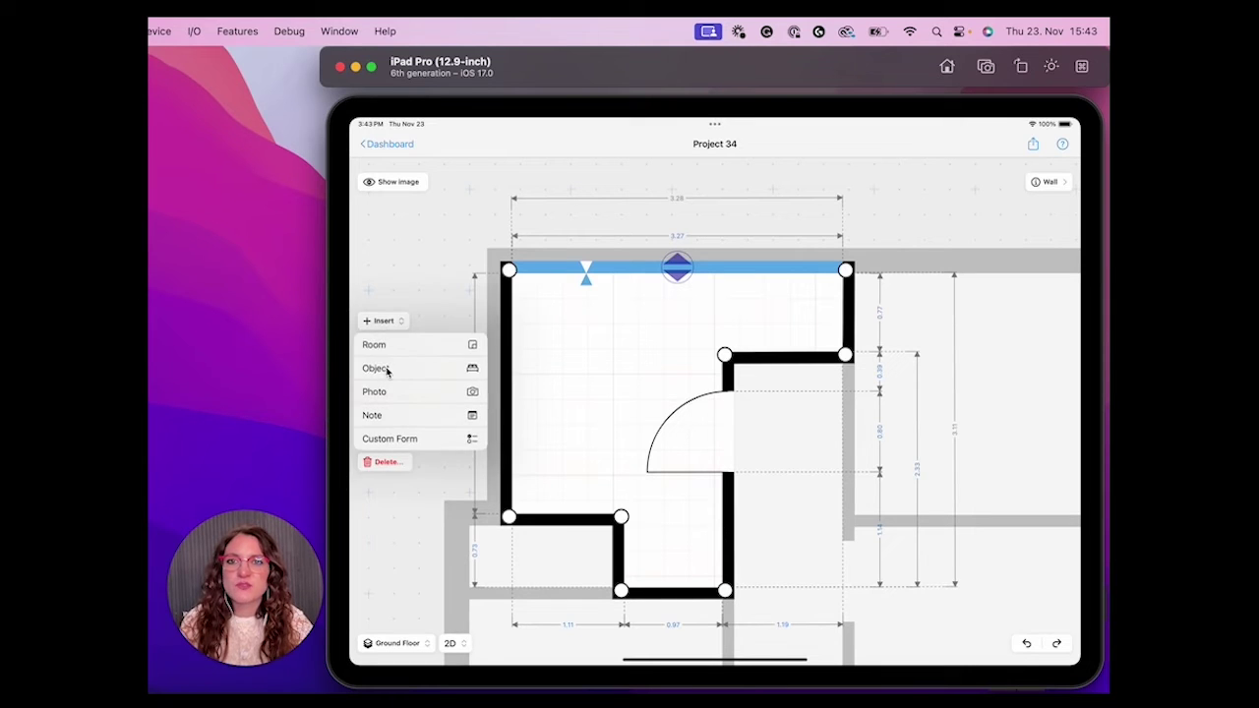
click(387, 370)
click(424, 417)
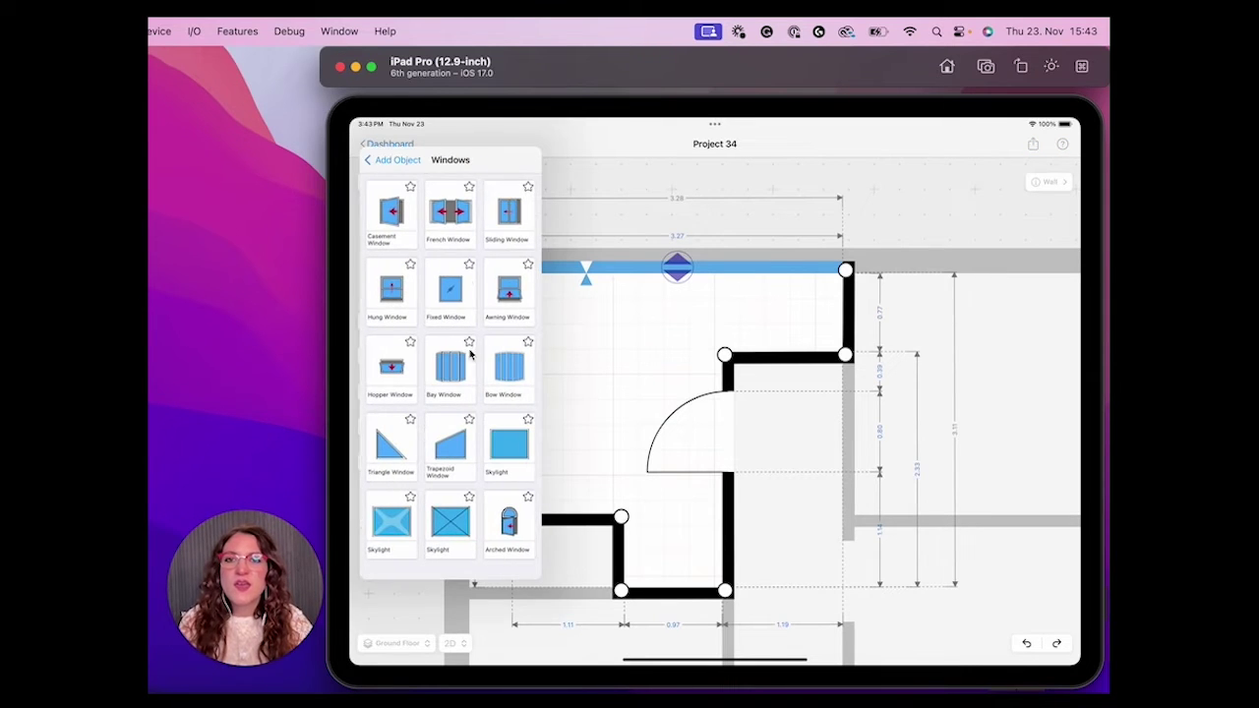
click(453, 209)
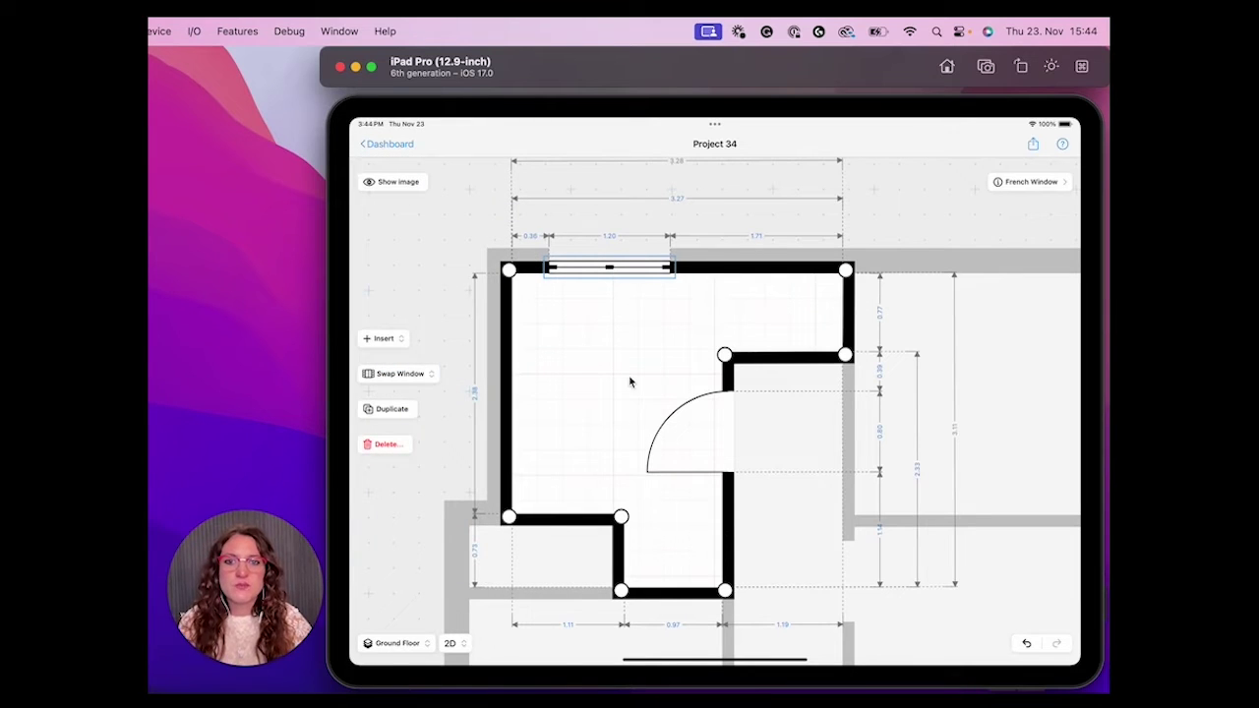
Show the top wall in elevation view and select the French window.
click(723, 268)
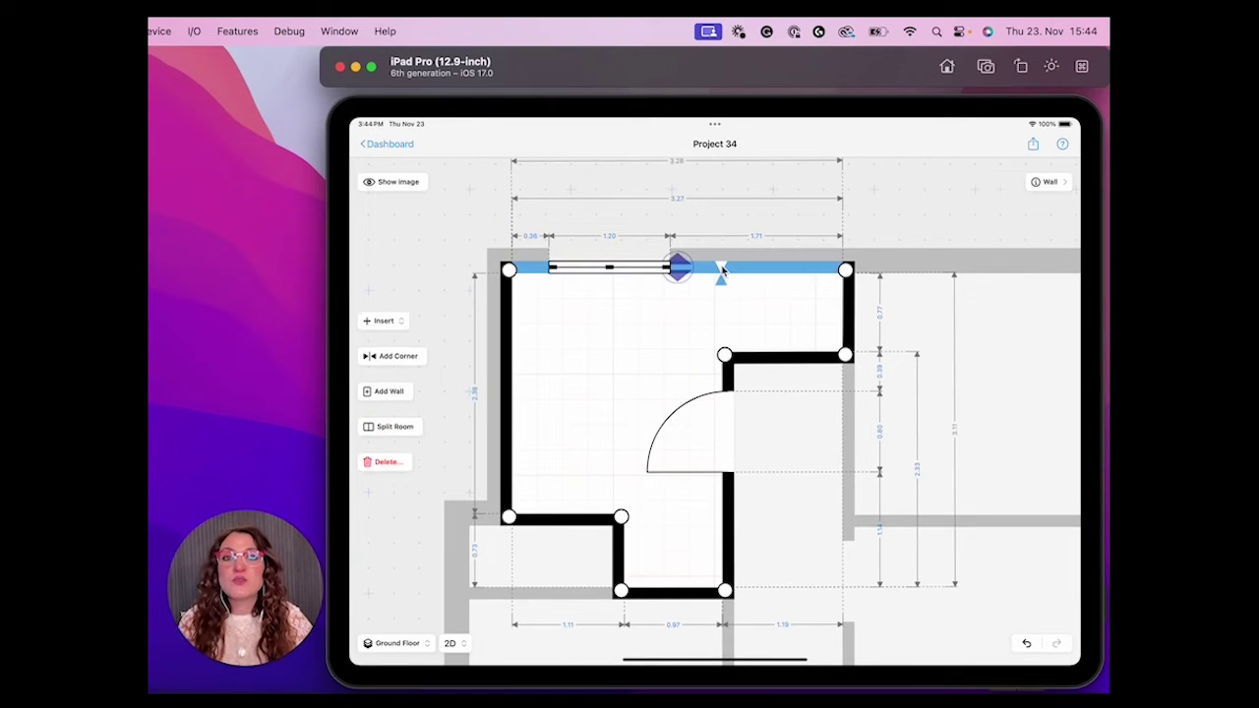
click(455, 644)
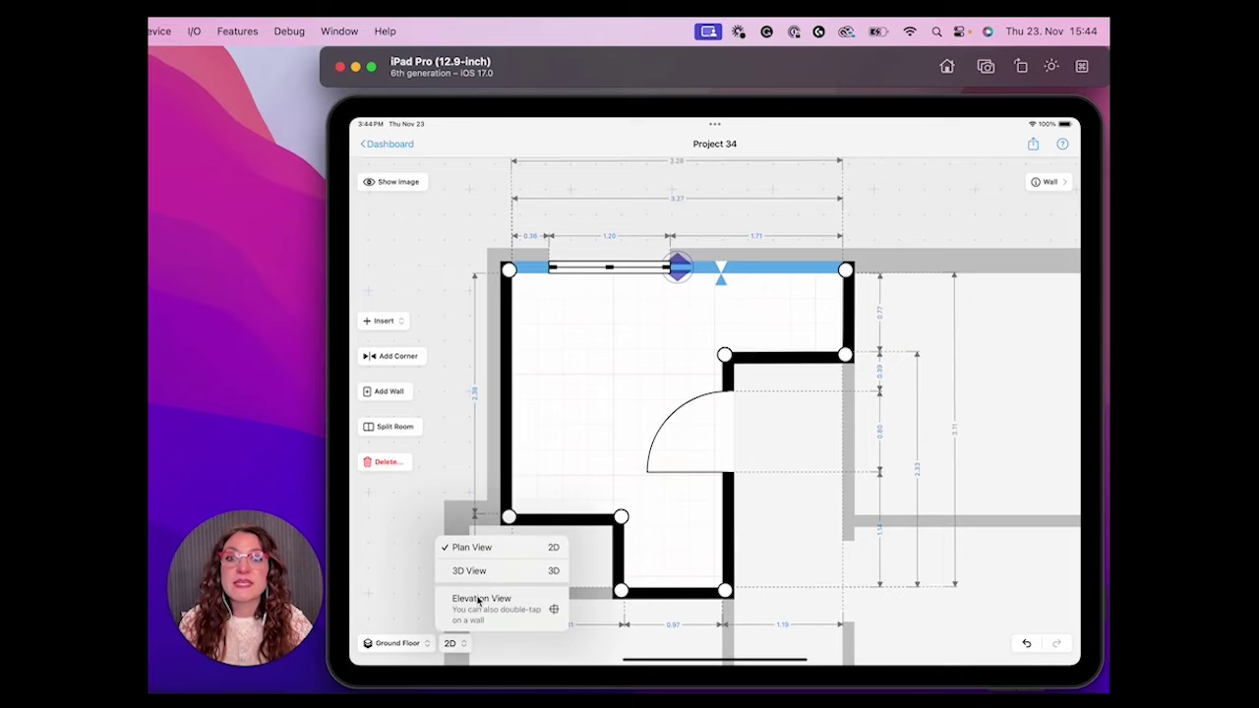
click(474, 614)
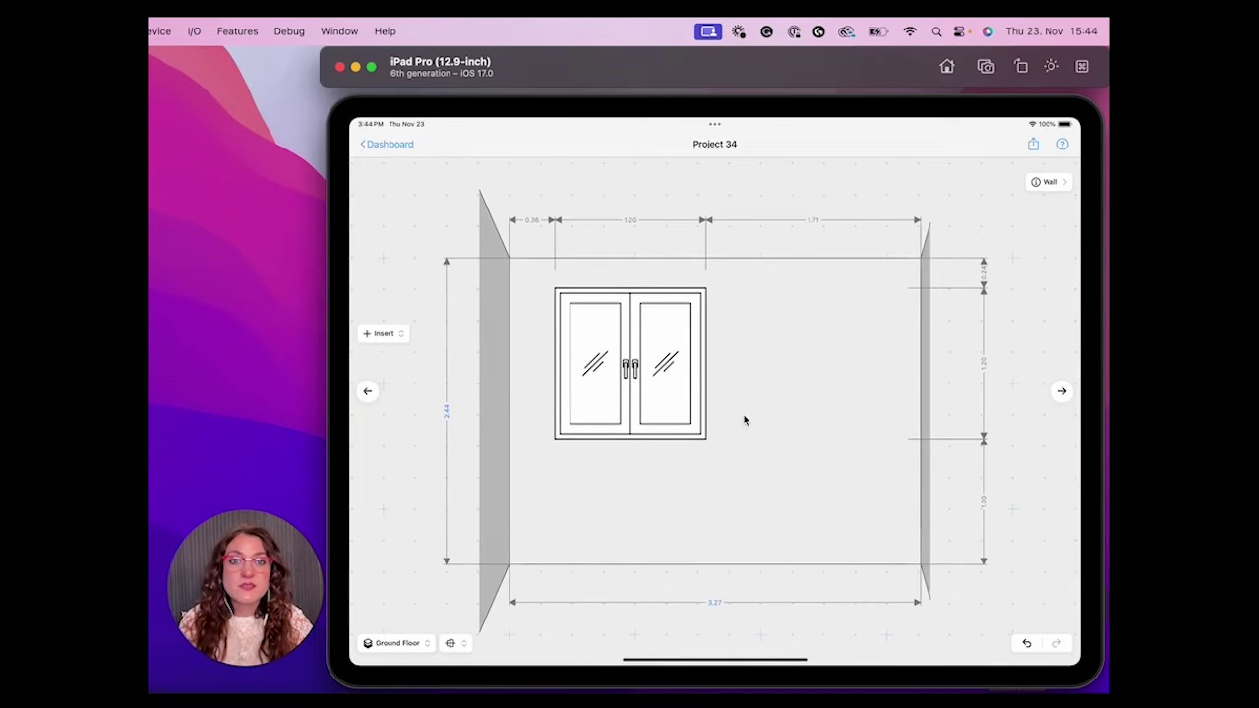
click(628, 370)
Shift the French window left and place a duplicate beside it.
drag(635, 384, 637, 386)
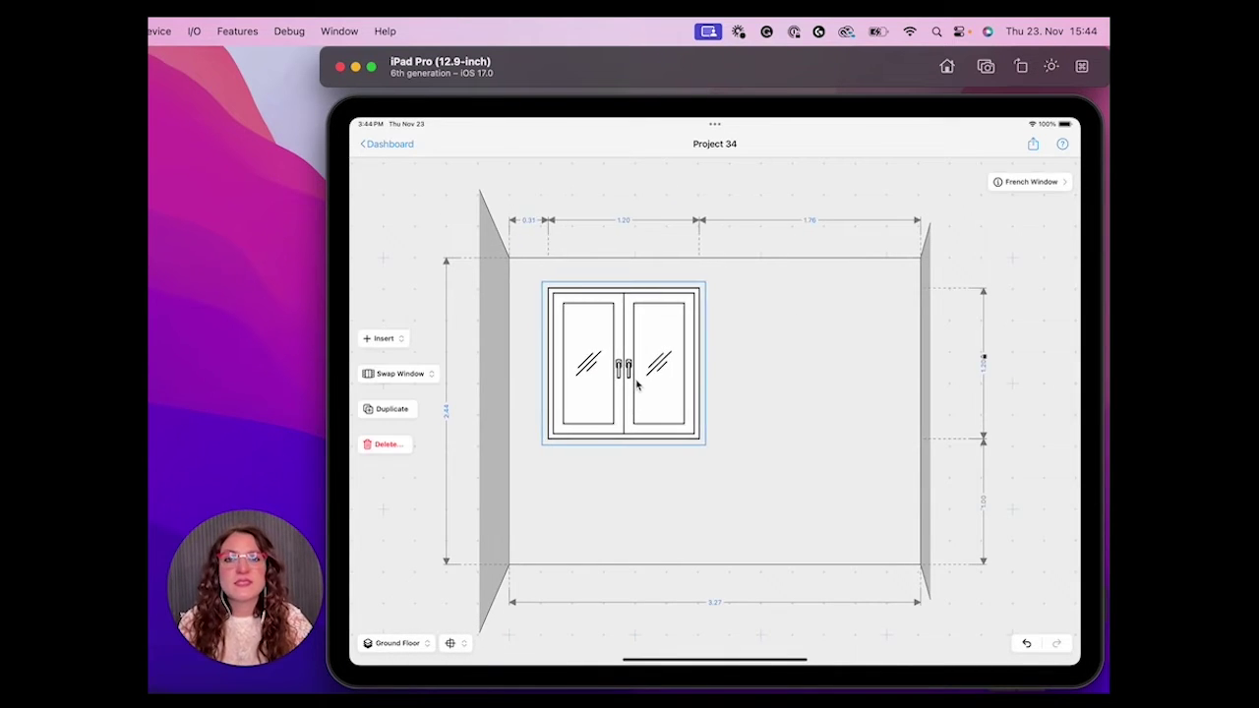
click(397, 413)
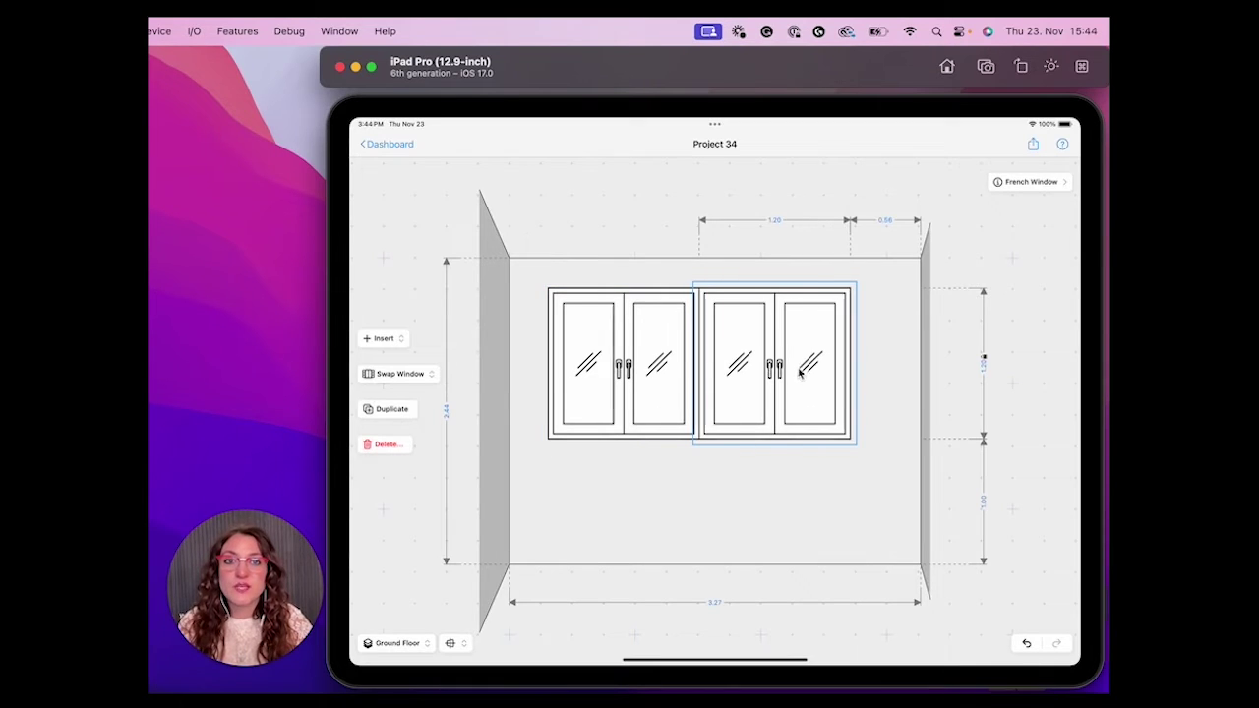
drag(806, 377, 805, 378)
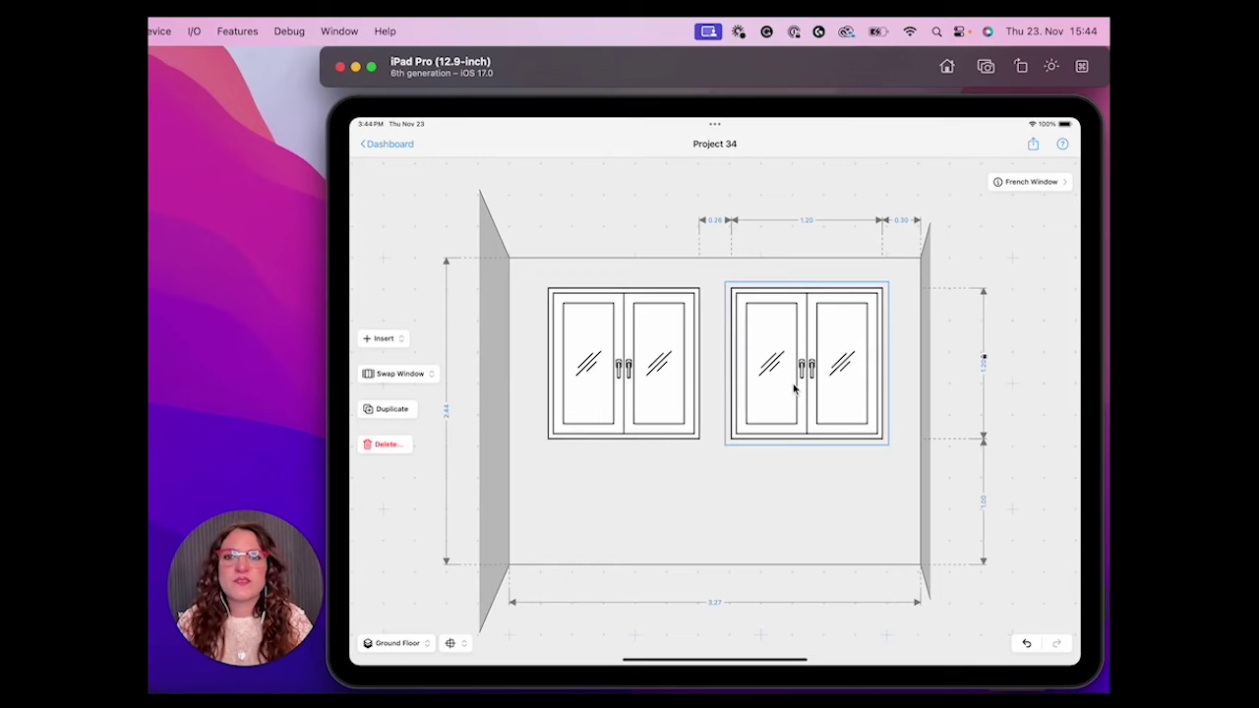
Swap both bathroom windows from French to sliding windows.
click(399, 375)
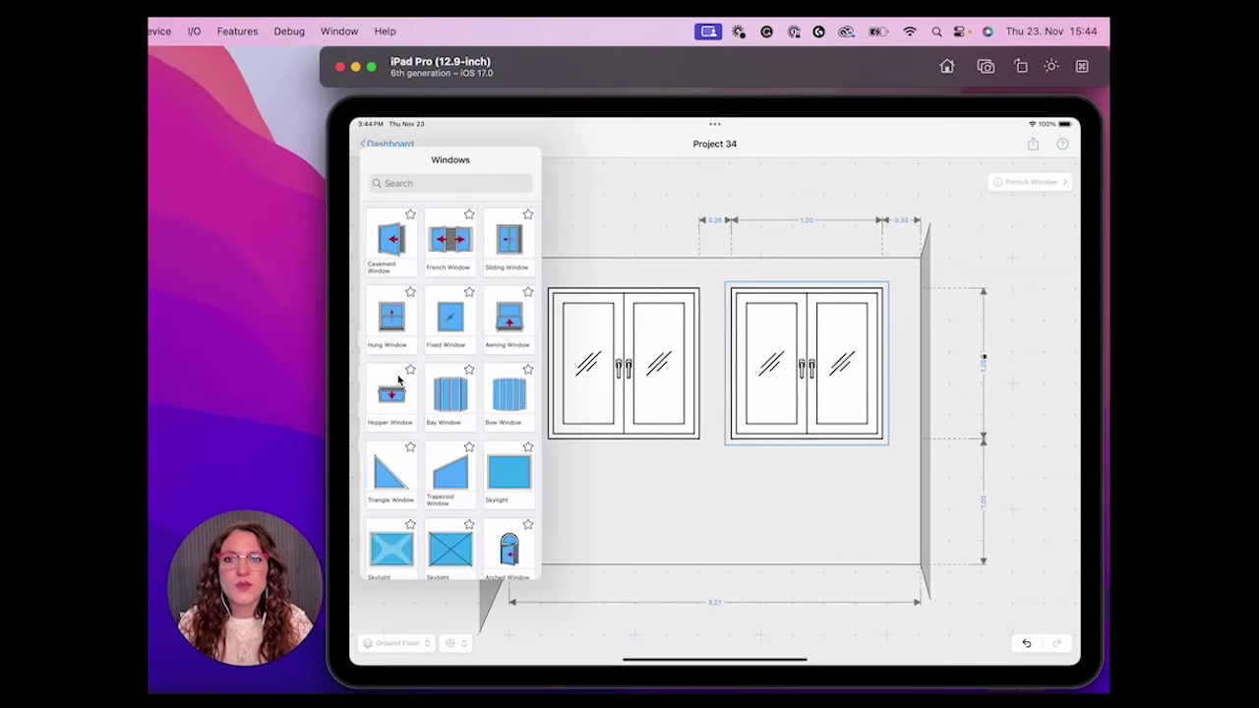
click(497, 246)
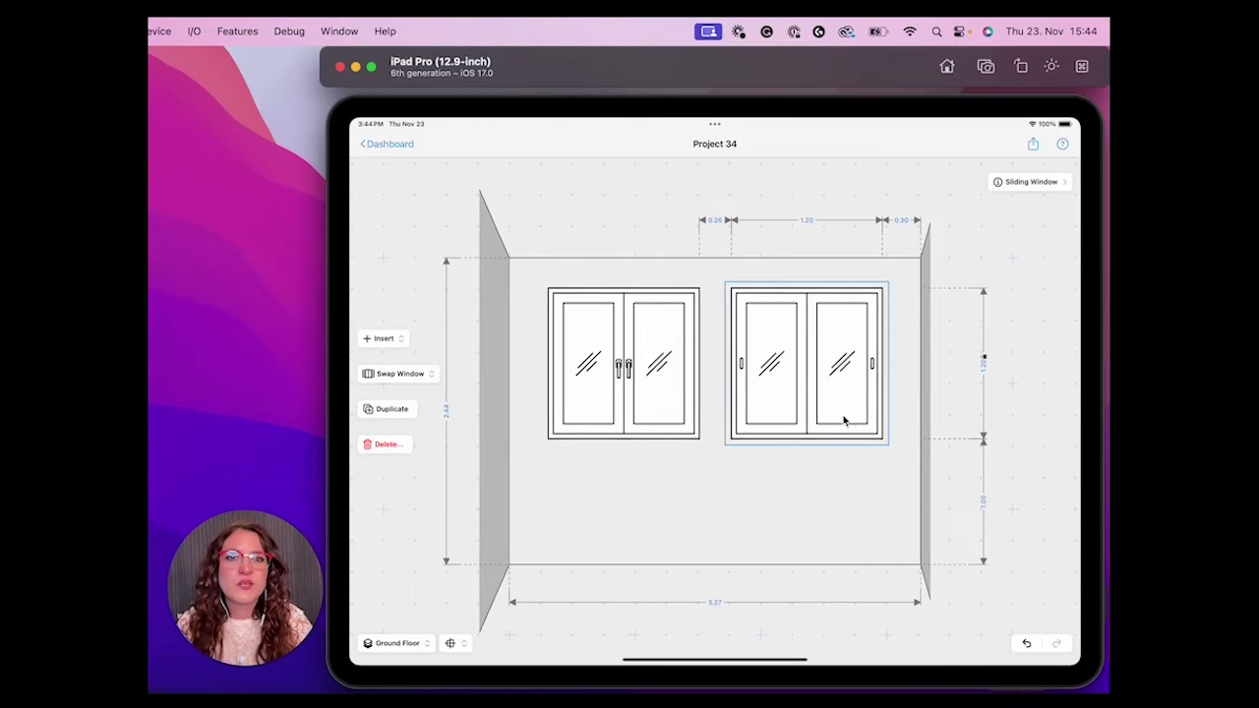
click(634, 368)
click(397, 374)
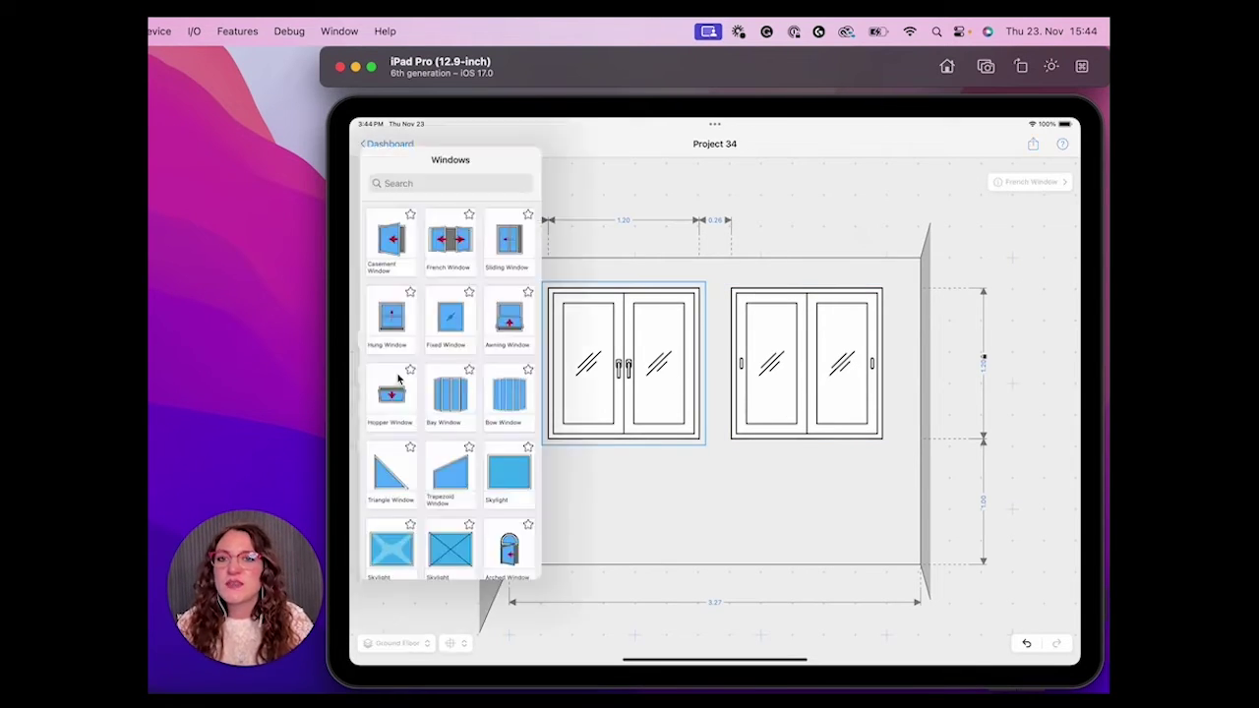
click(507, 248)
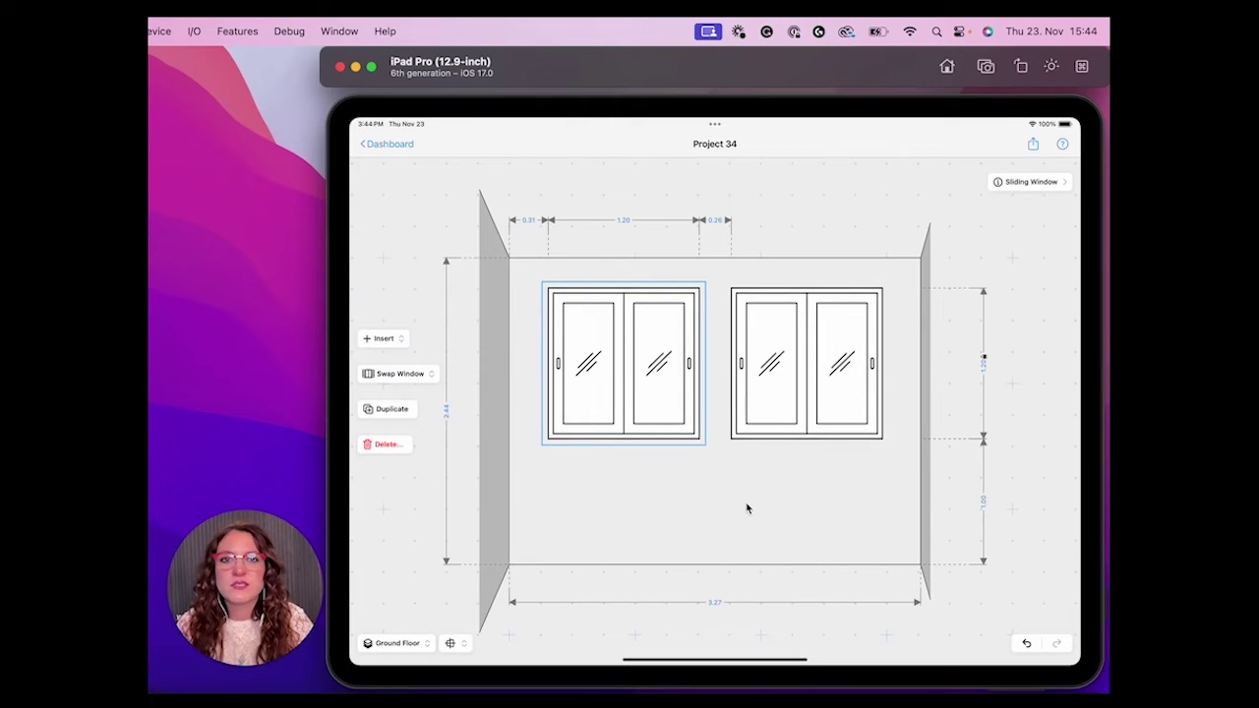
click(464, 642)
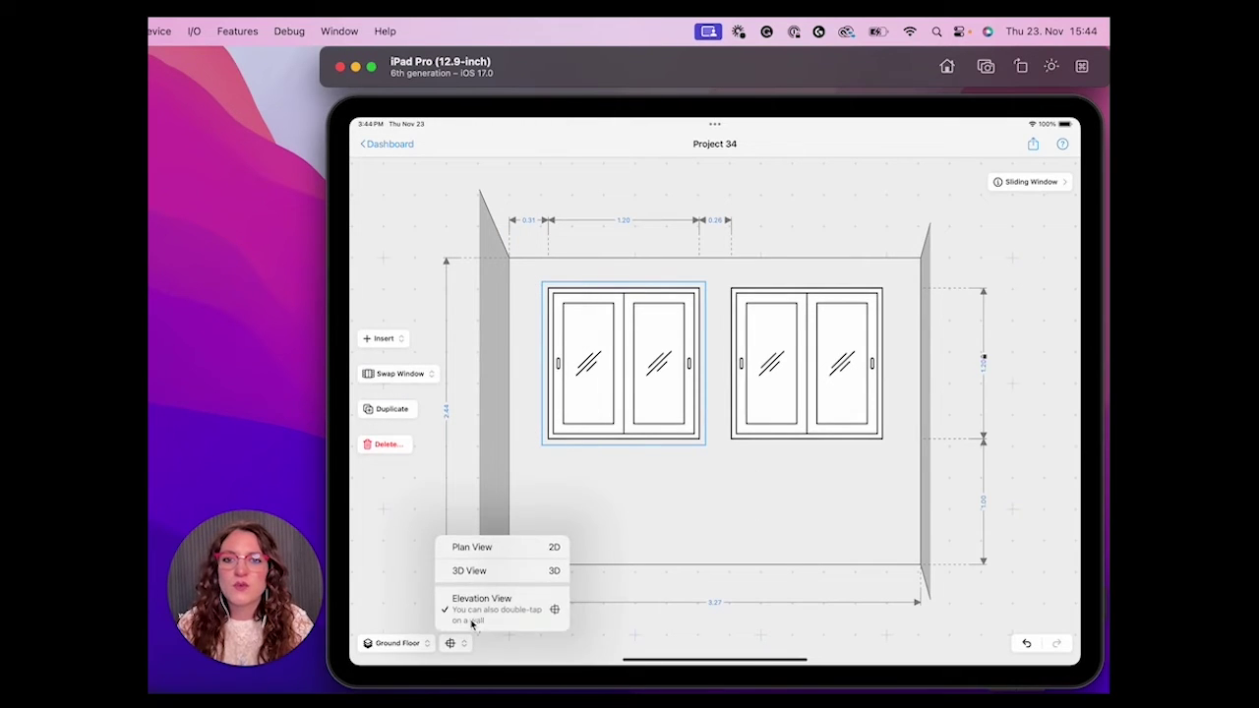
Back in plan view, swap the bathroom's hinged door for a glass door and exit to the full plan.
click(493, 549)
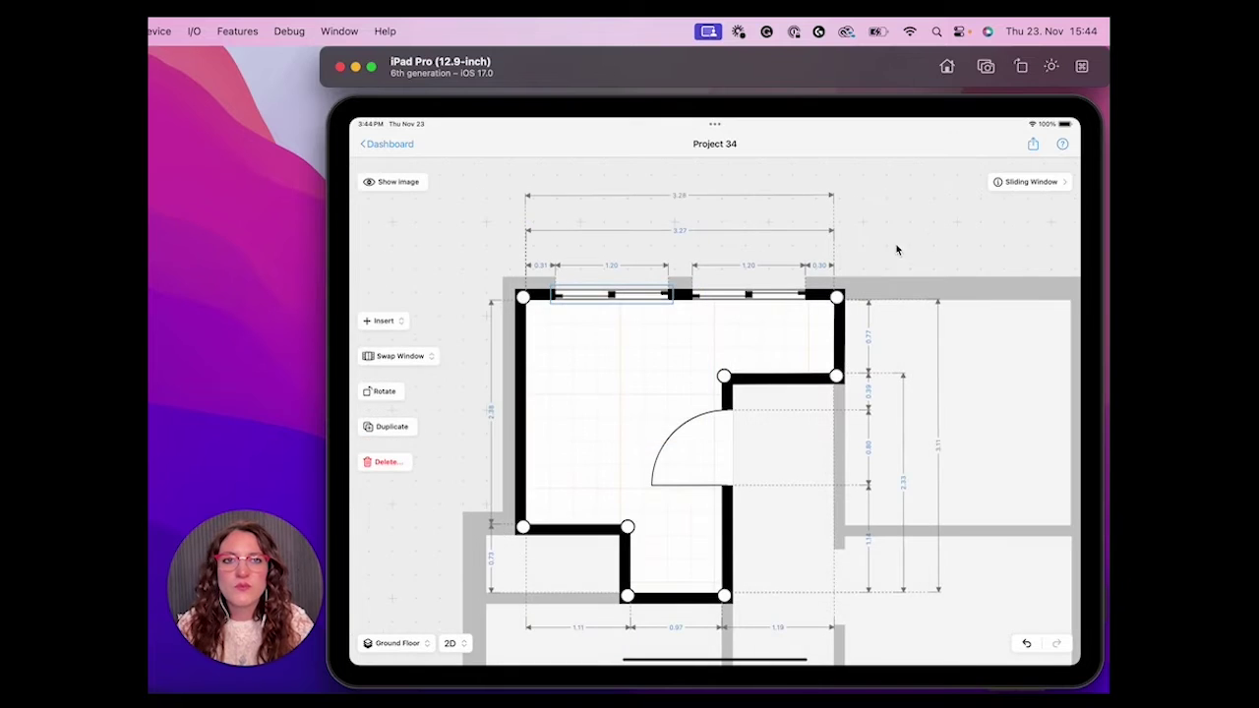
click(926, 239)
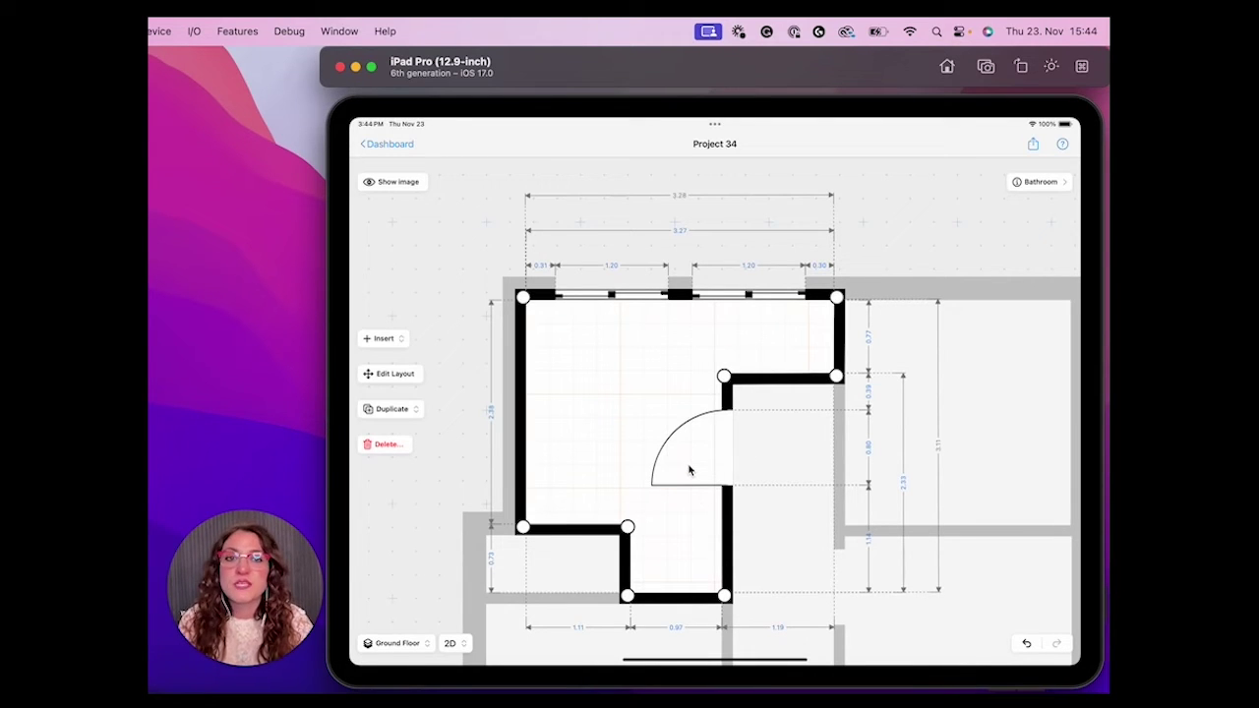
click(688, 471)
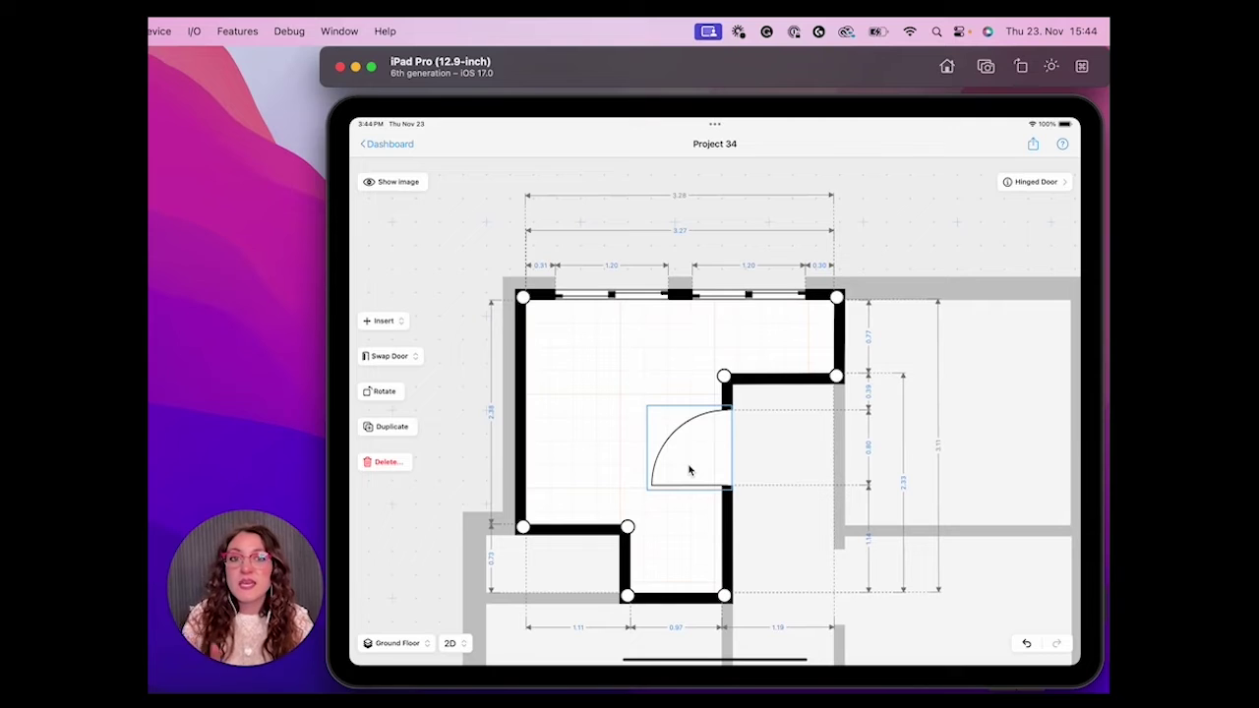
click(403, 363)
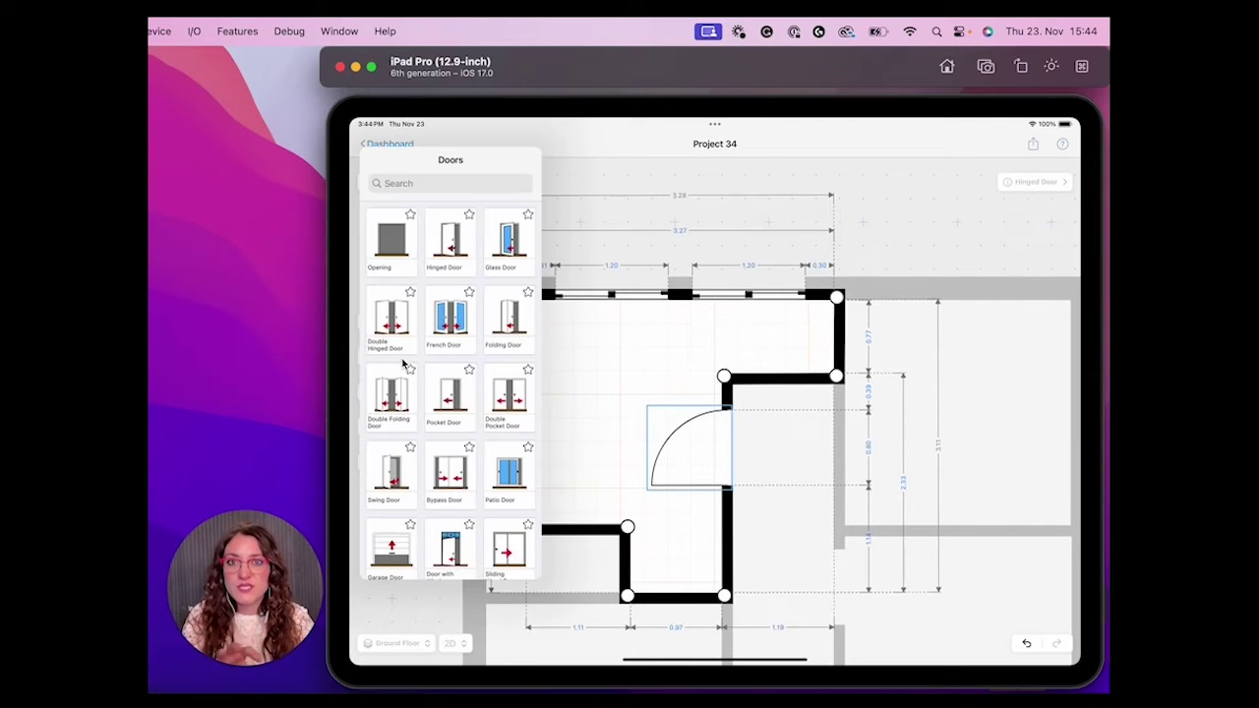
click(502, 253)
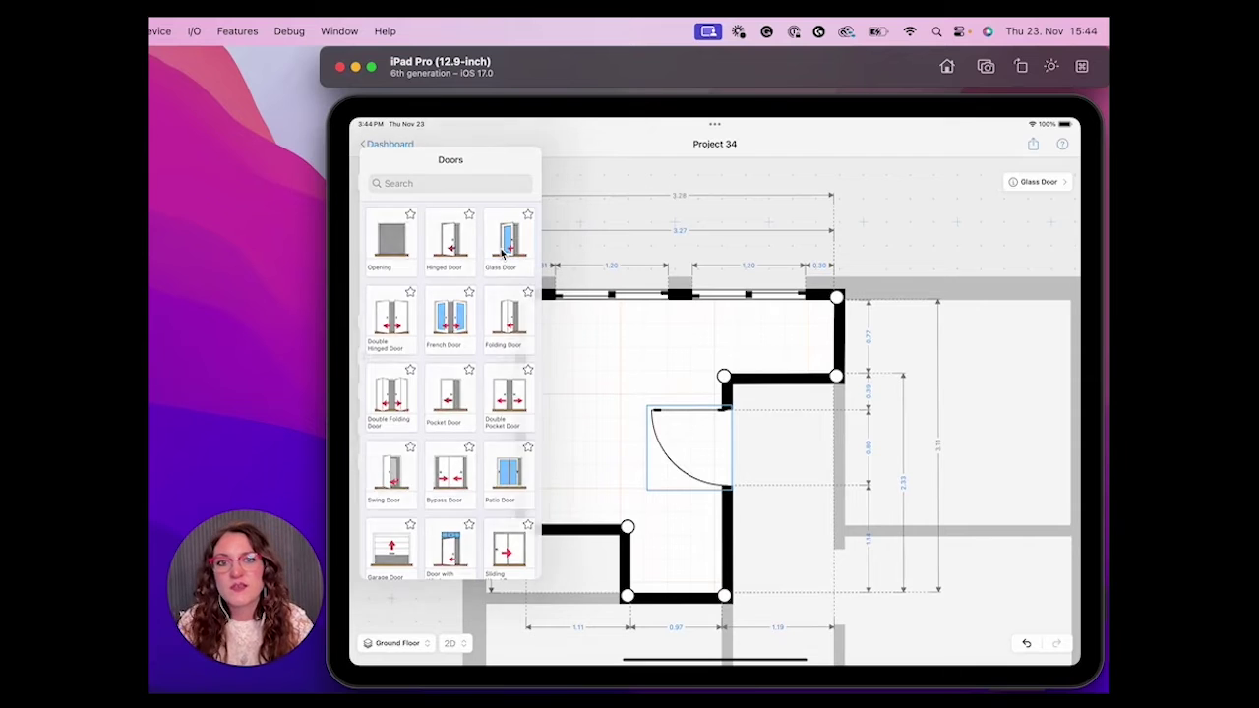
click(871, 251)
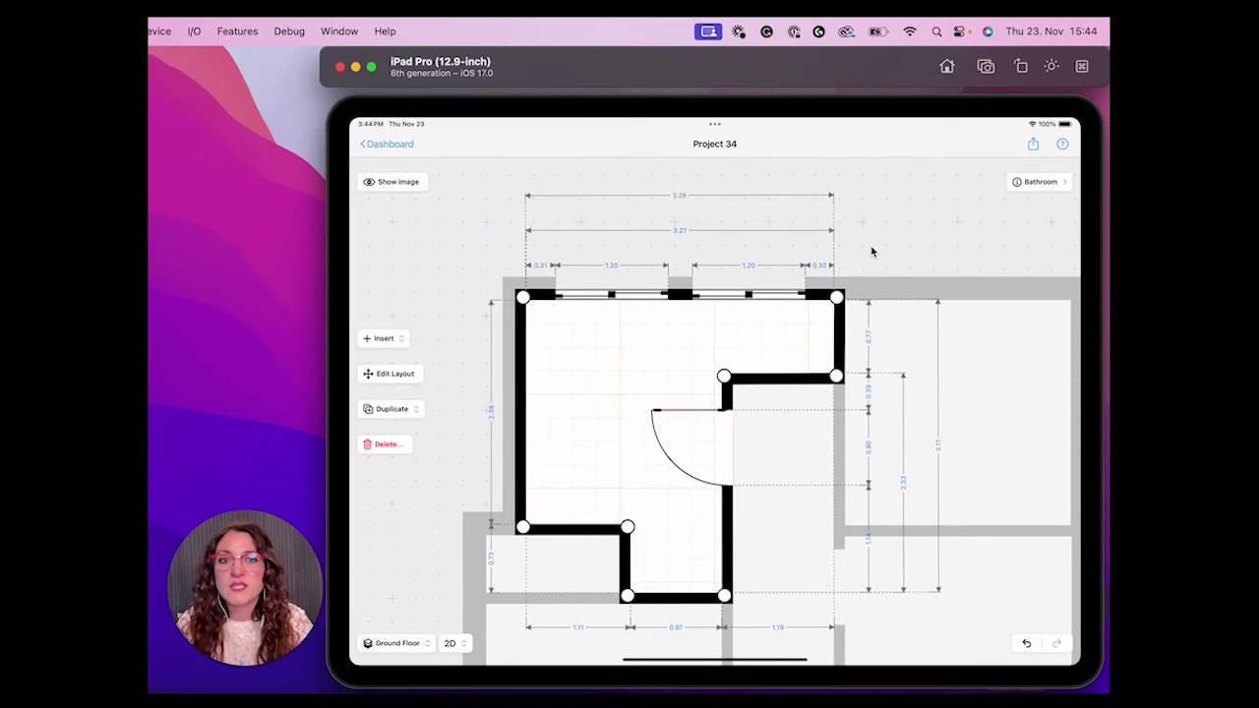
click(874, 253)
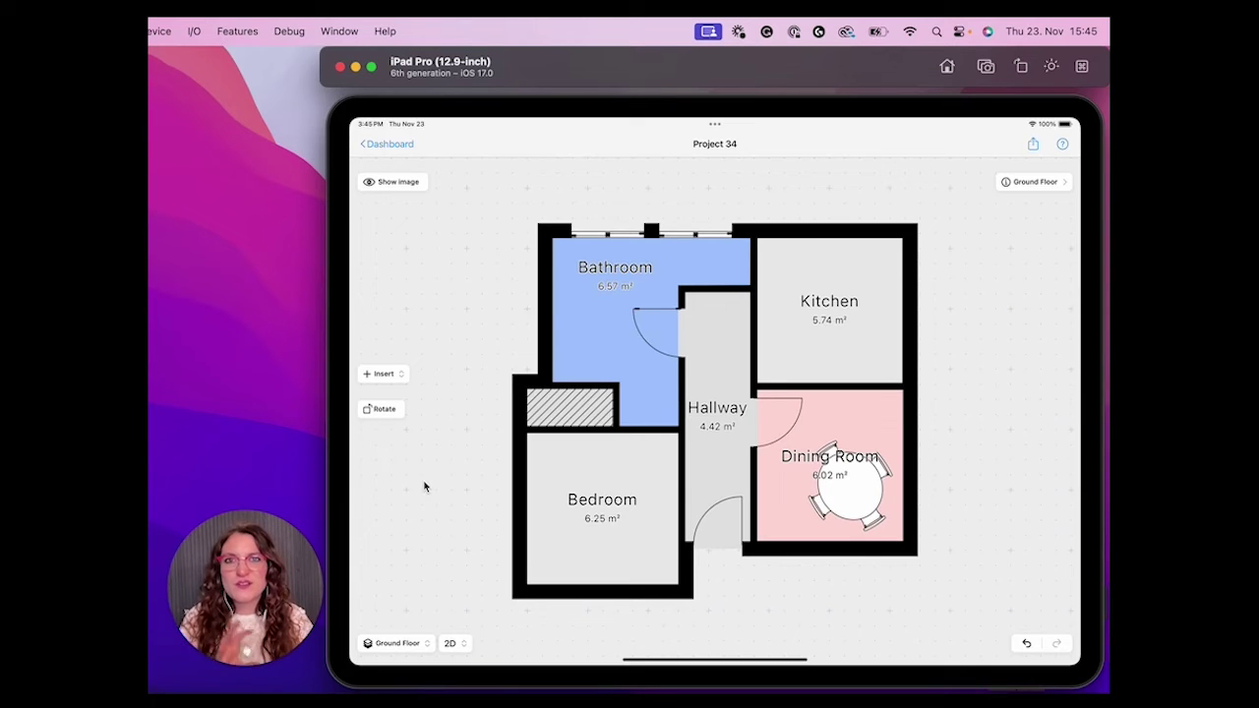
Open the Structural object category for the Bedroom.
click(558, 553)
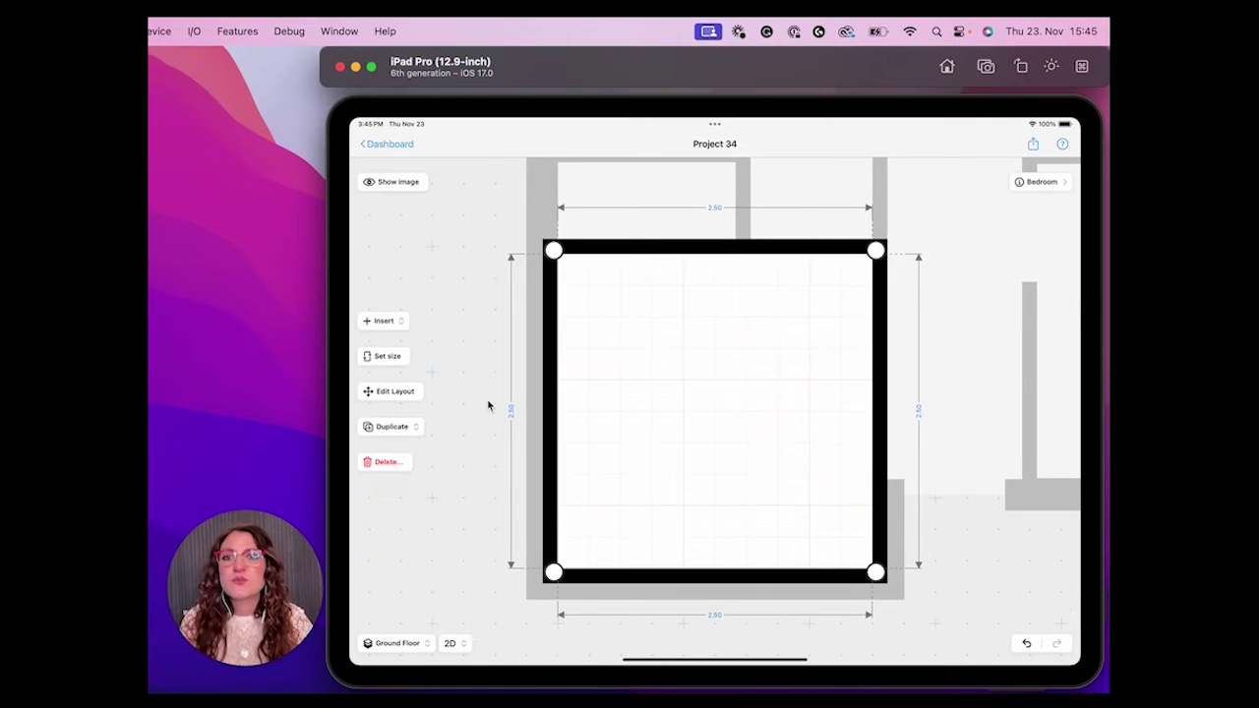
click(379, 325)
click(385, 366)
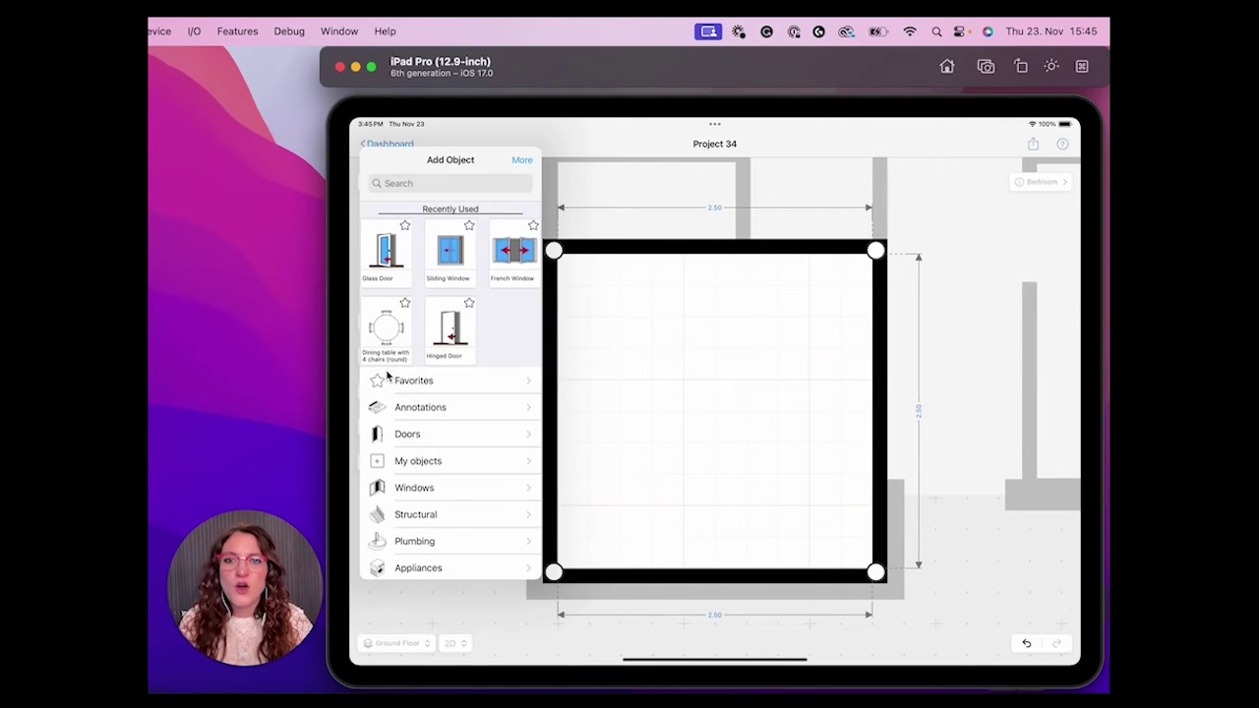
scroll(461, 527, down, 2)
scroll(443, 466, down, 1)
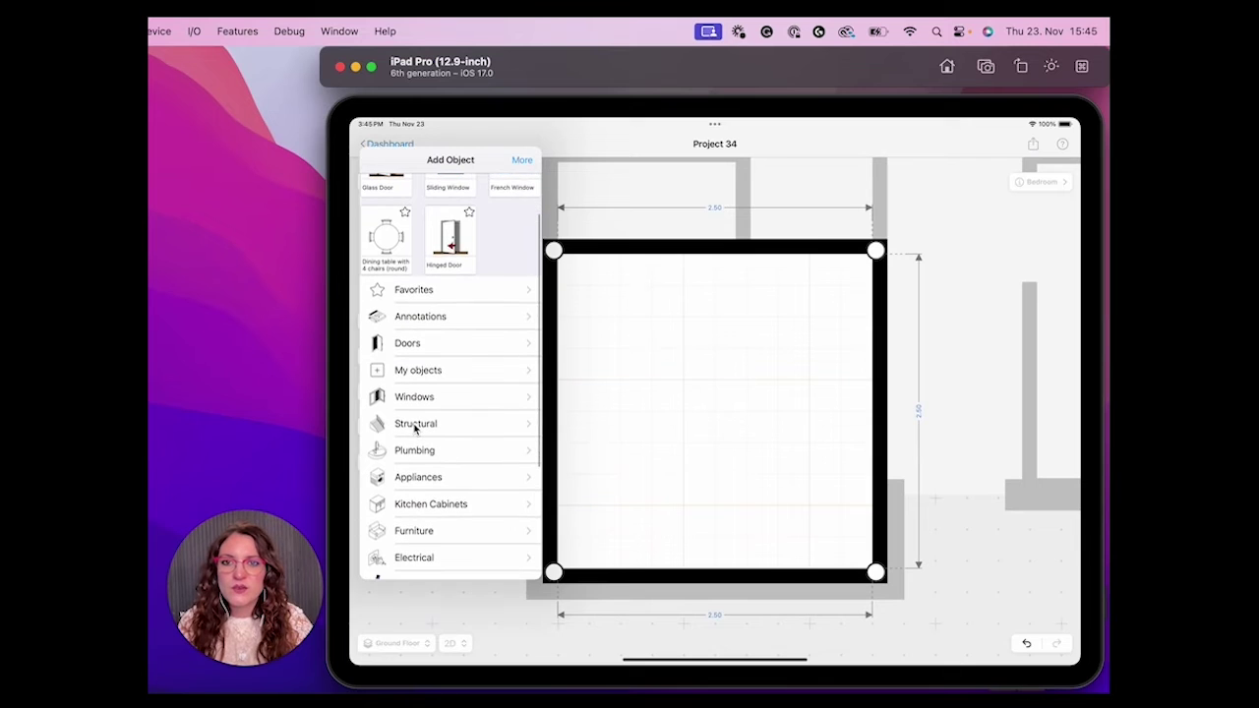
click(414, 430)
Add a straight staircase and drag it into the bedroom's lower-left corner.
scroll(443, 428, down, 1)
scroll(463, 427, down, 1)
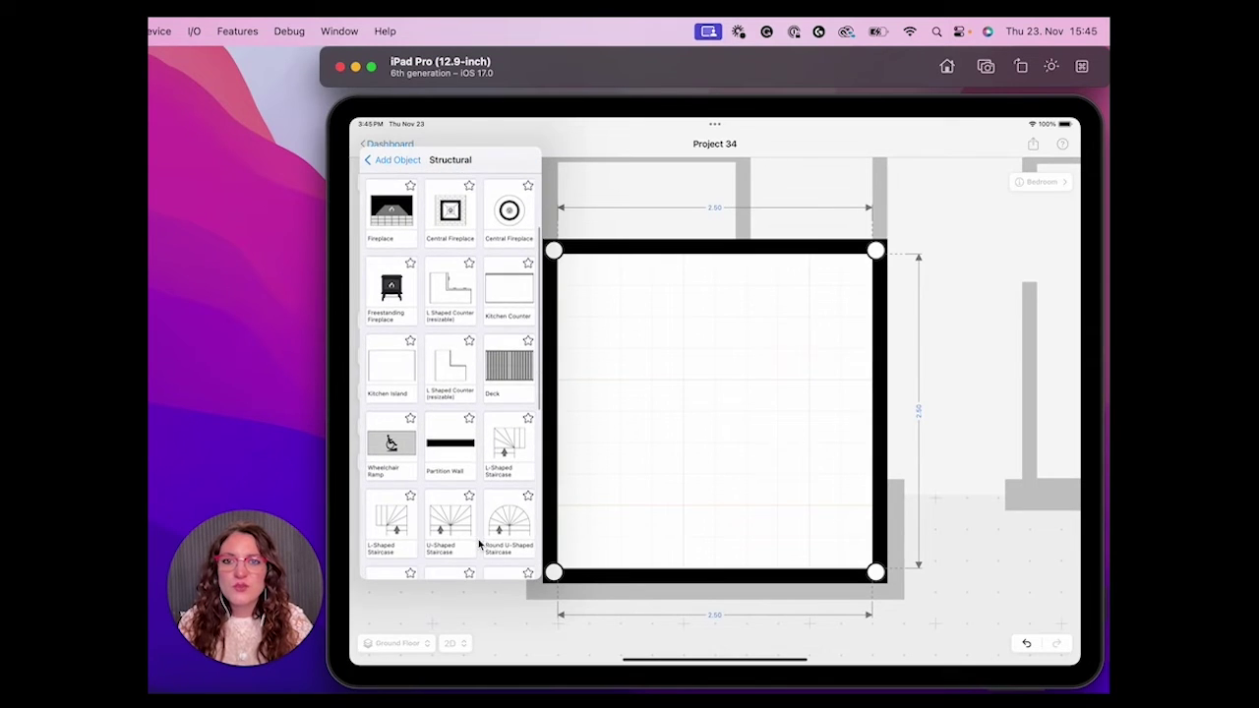
scroll(479, 424, down, 1)
scroll(475, 472, down, 1)
scroll(471, 511, down, 1)
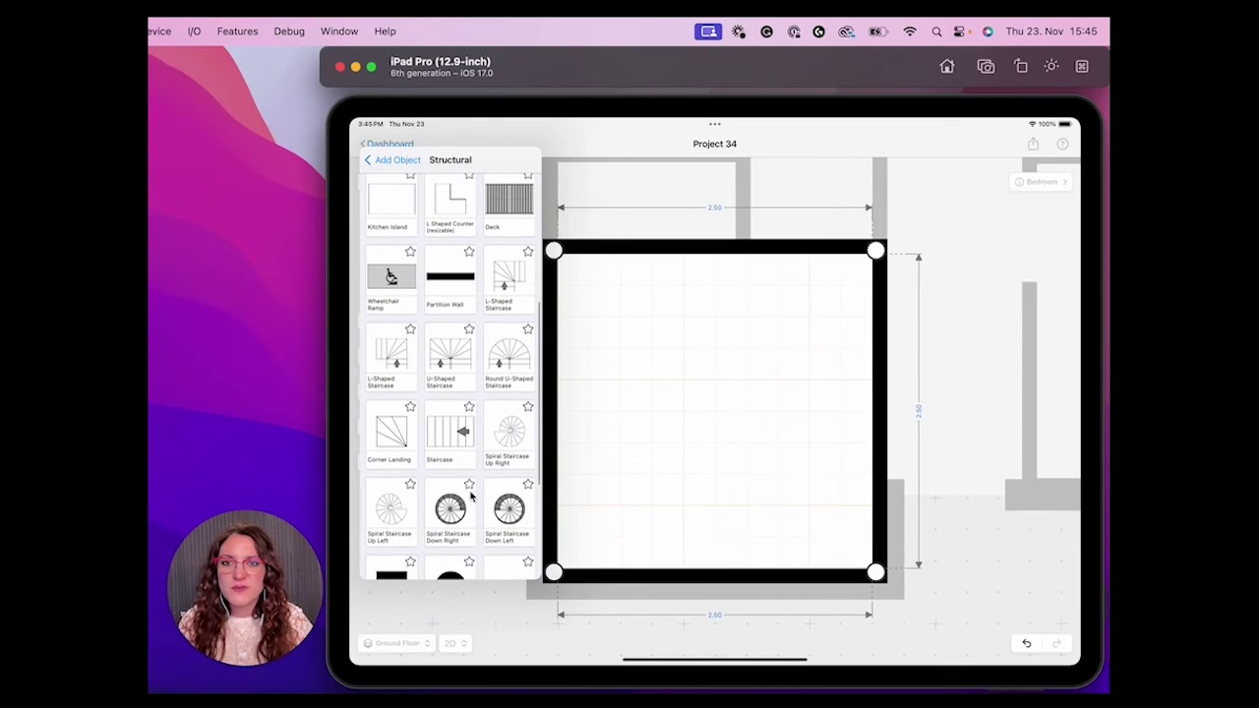
click(454, 445)
mouse_move(793, 407)
mouse_down()
mouse_move(723, 455)
mouse_move(676, 432)
mouse_move(625, 484)
mouse_up()
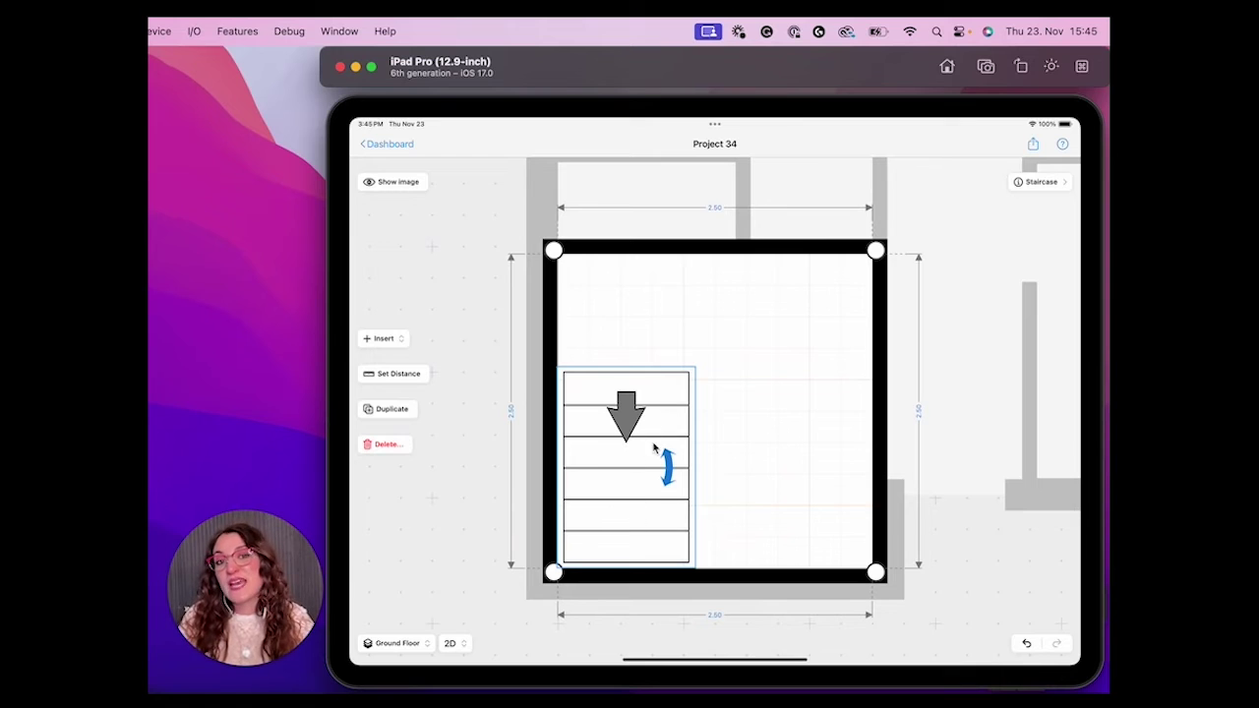
Set the staircase width to 1.30 m, nudge it down, and close back to the full plan.
click(1032, 183)
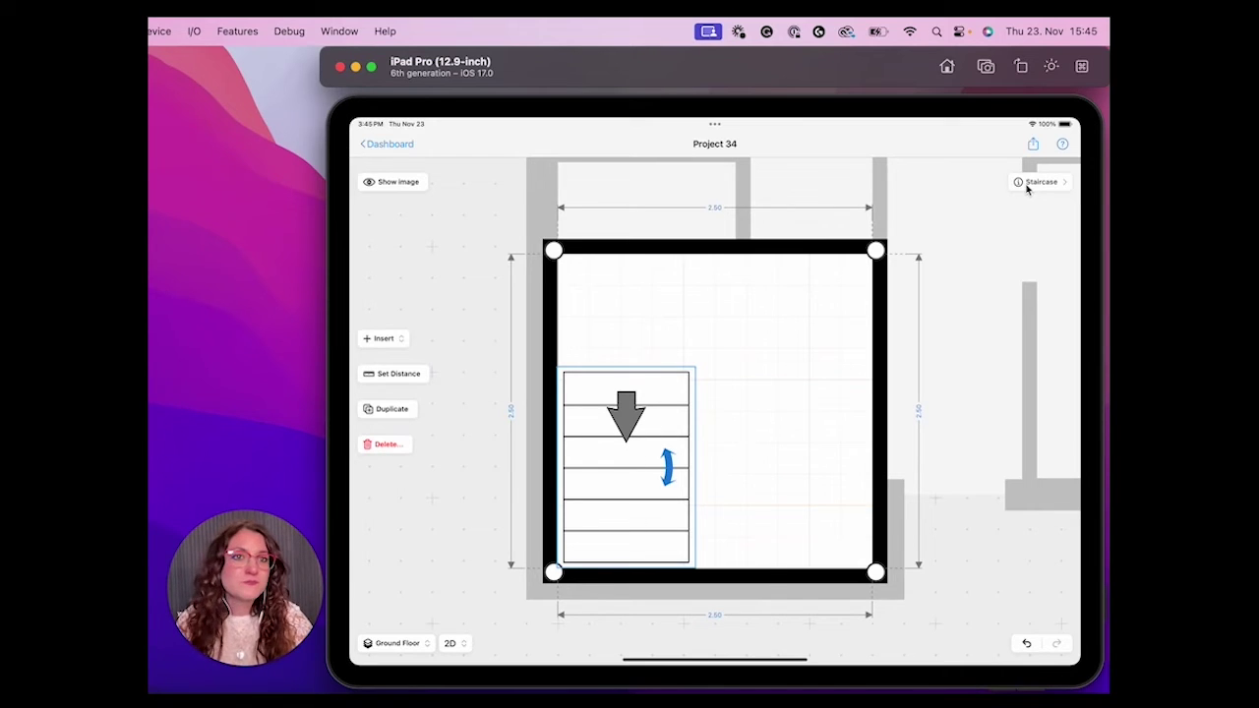
click(1046, 268)
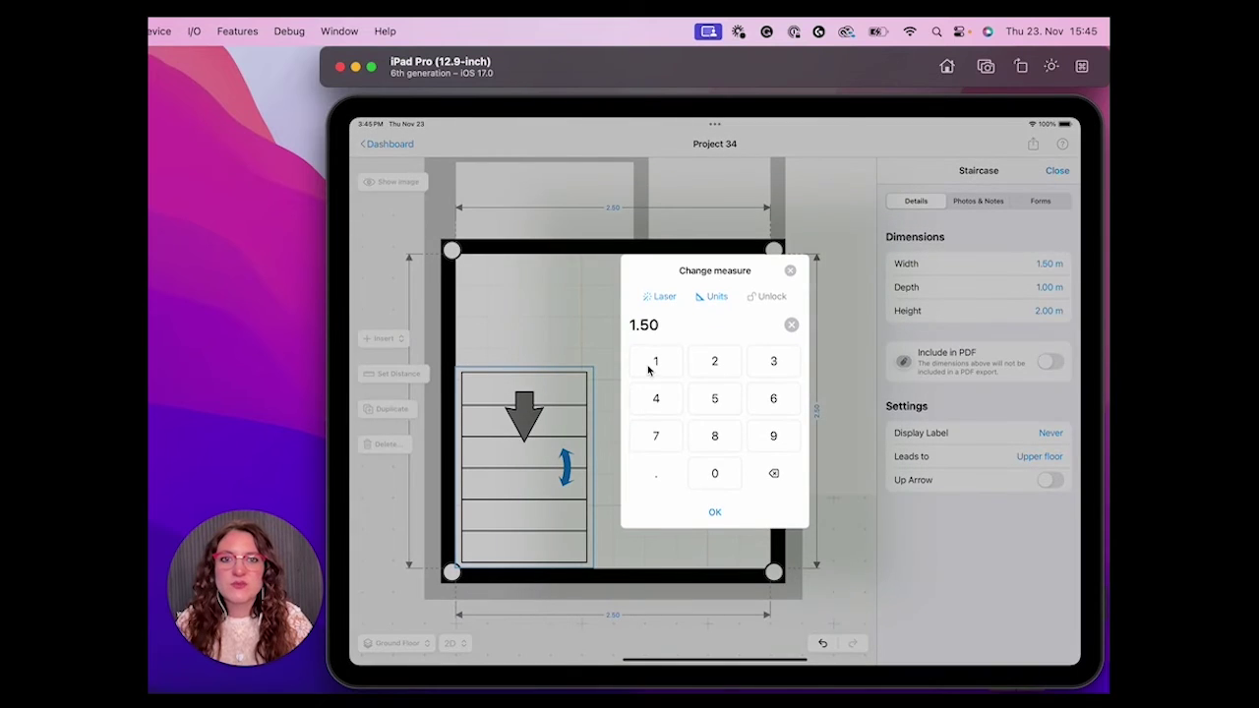
click(655, 362)
click(657, 472)
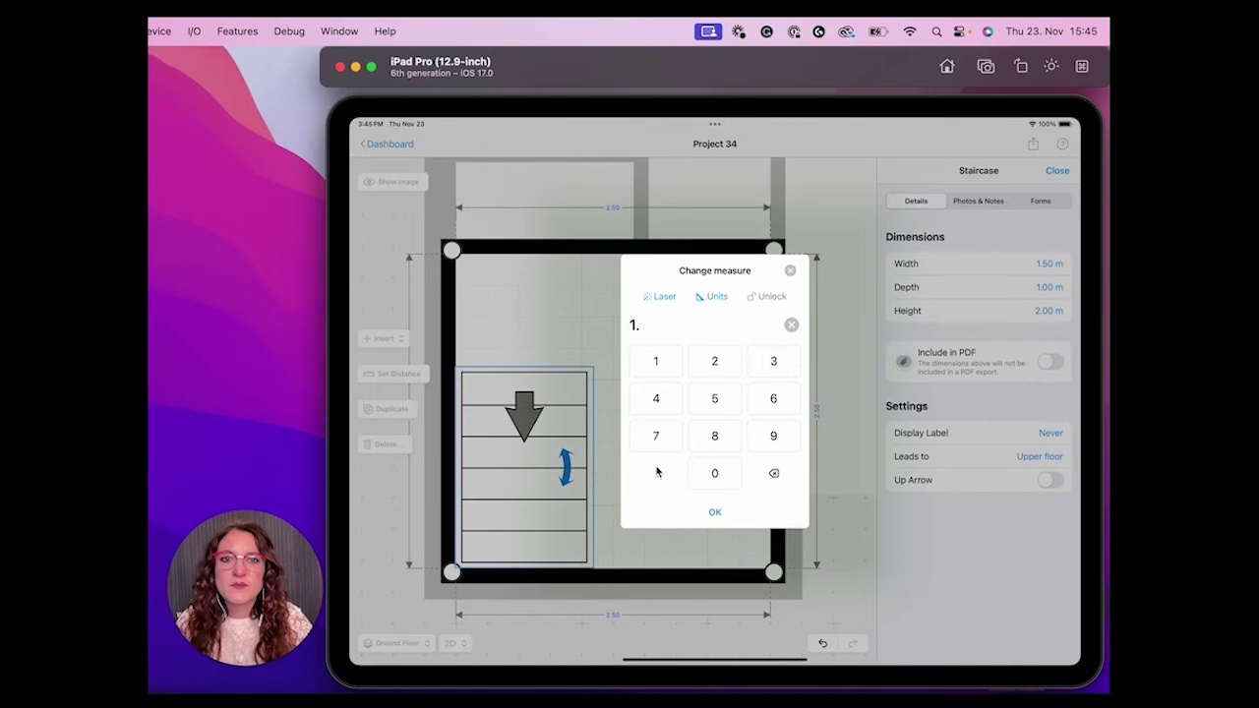
click(774, 360)
click(721, 477)
click(721, 503)
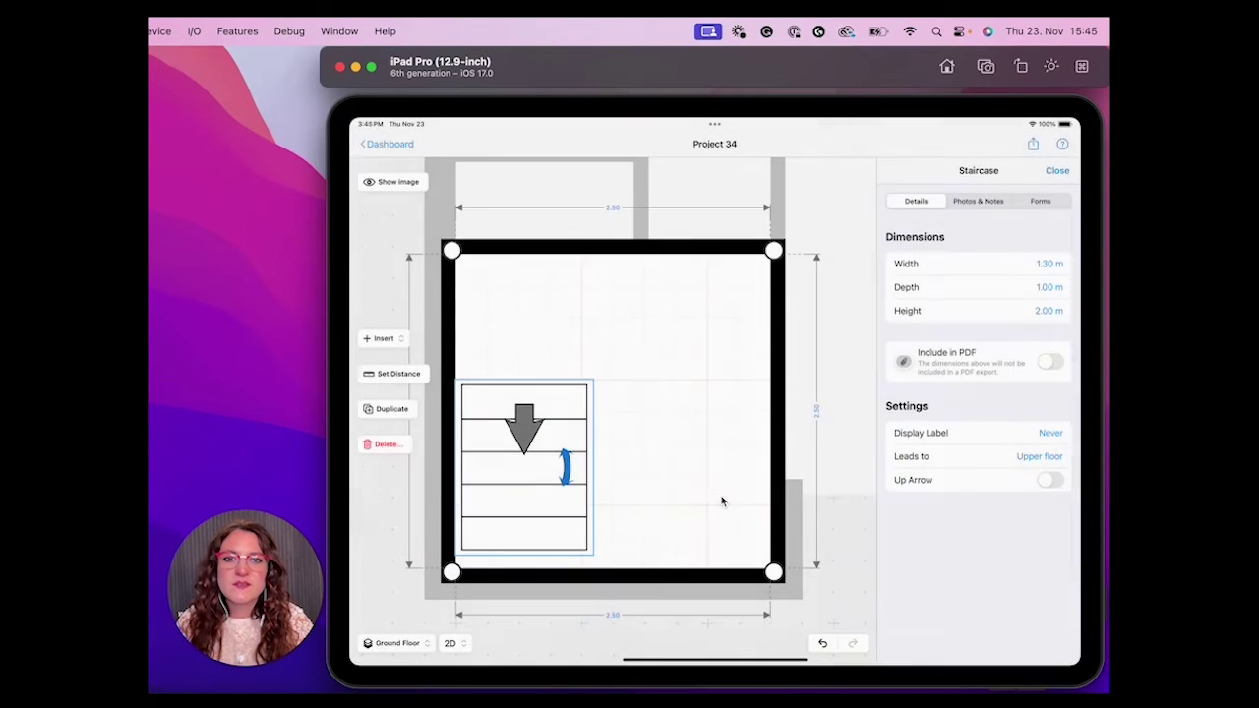
drag(551, 464, 591, 473)
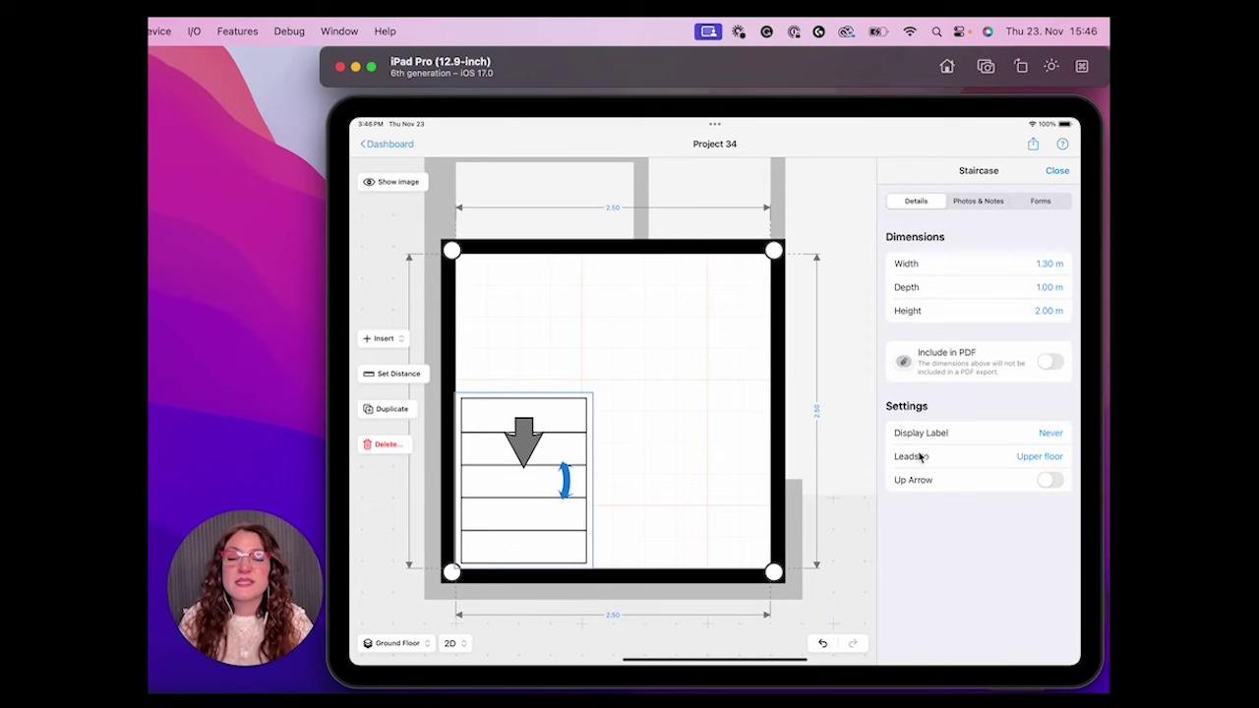
click(1057, 170)
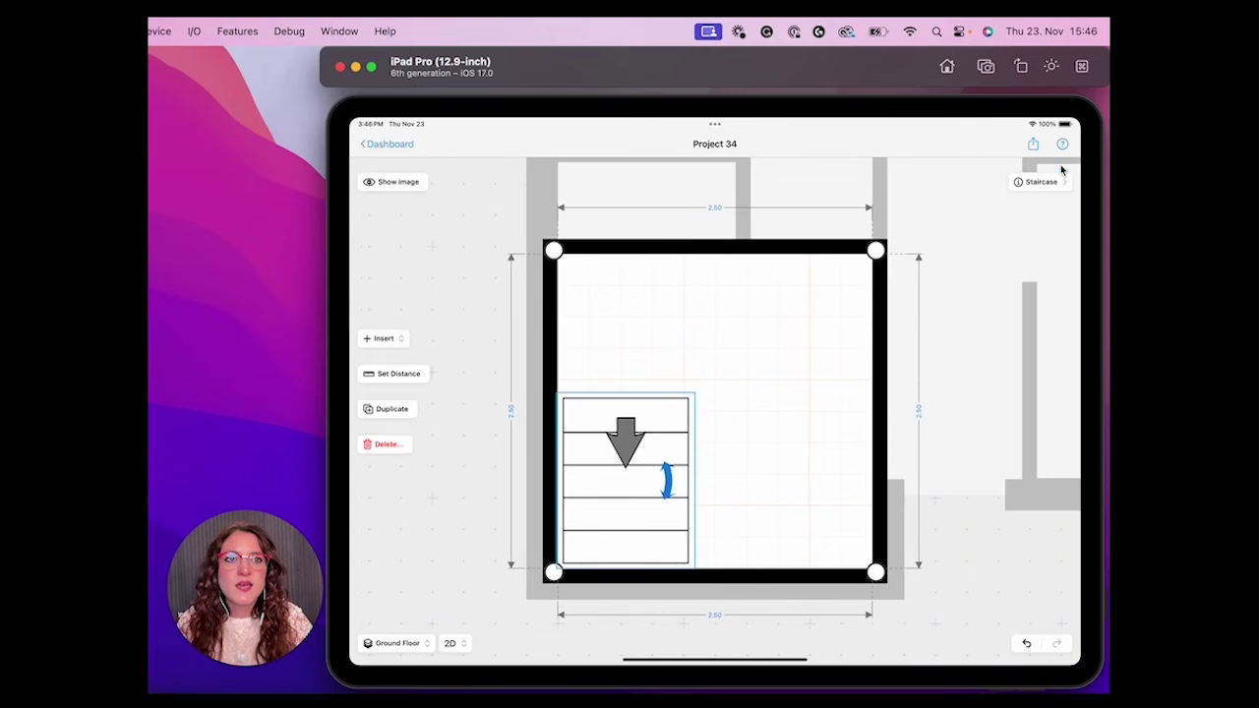
click(978, 540)
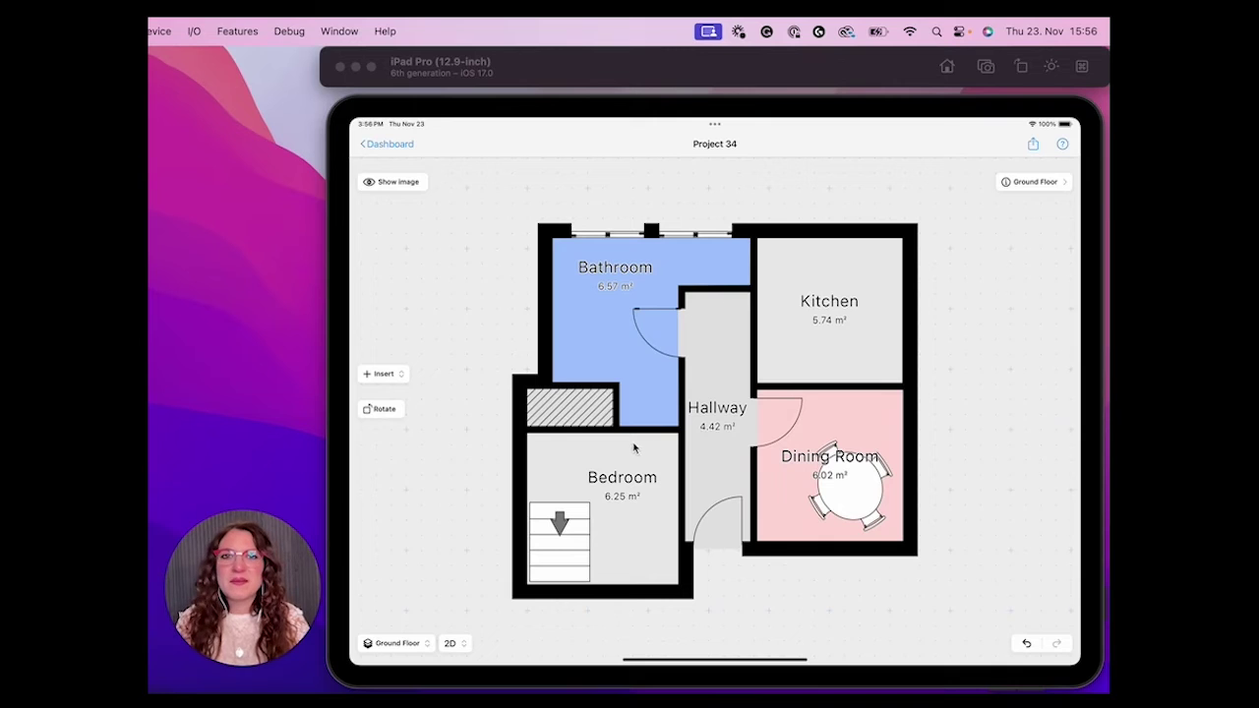
Open the Plumbing object category for the Bathroom.
click(611, 331)
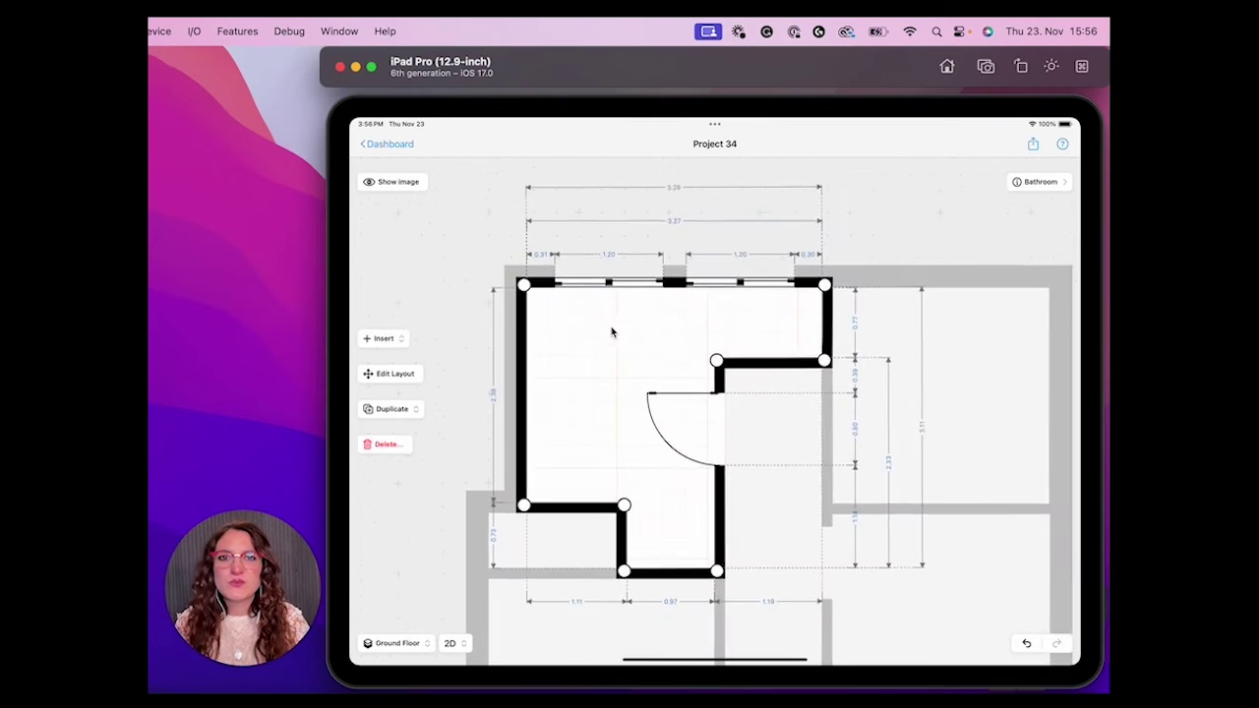
click(384, 339)
click(389, 393)
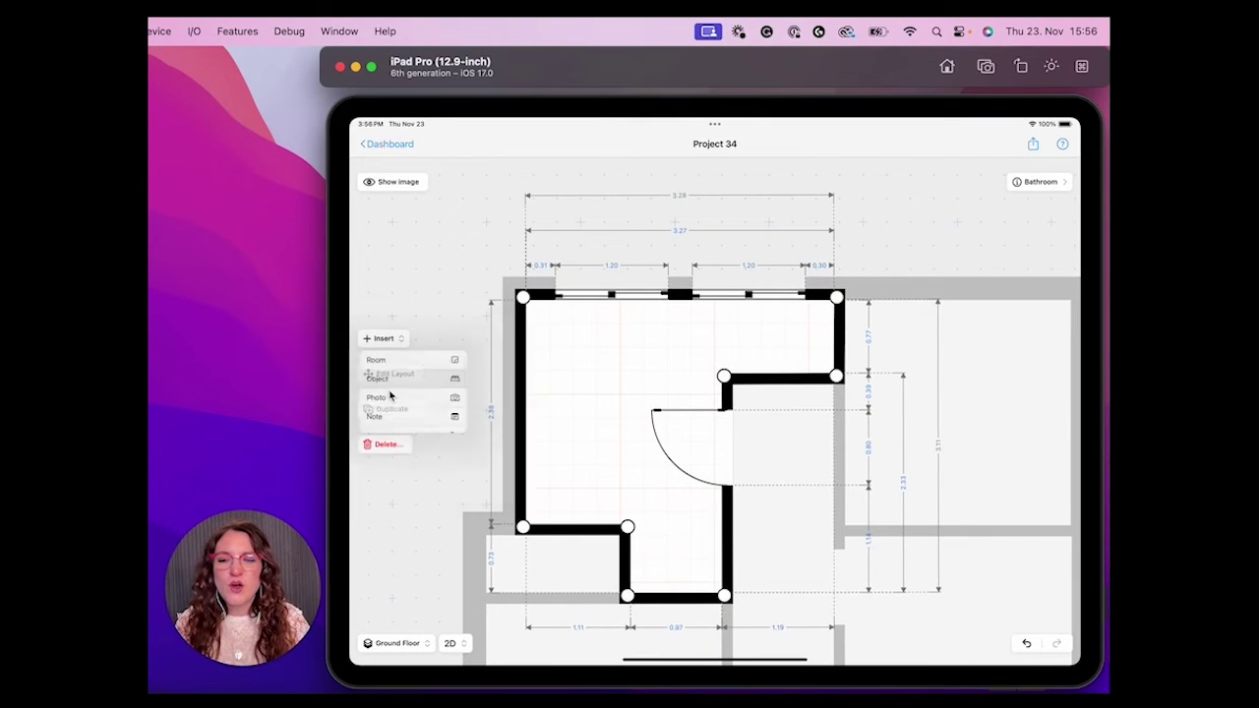
click(423, 550)
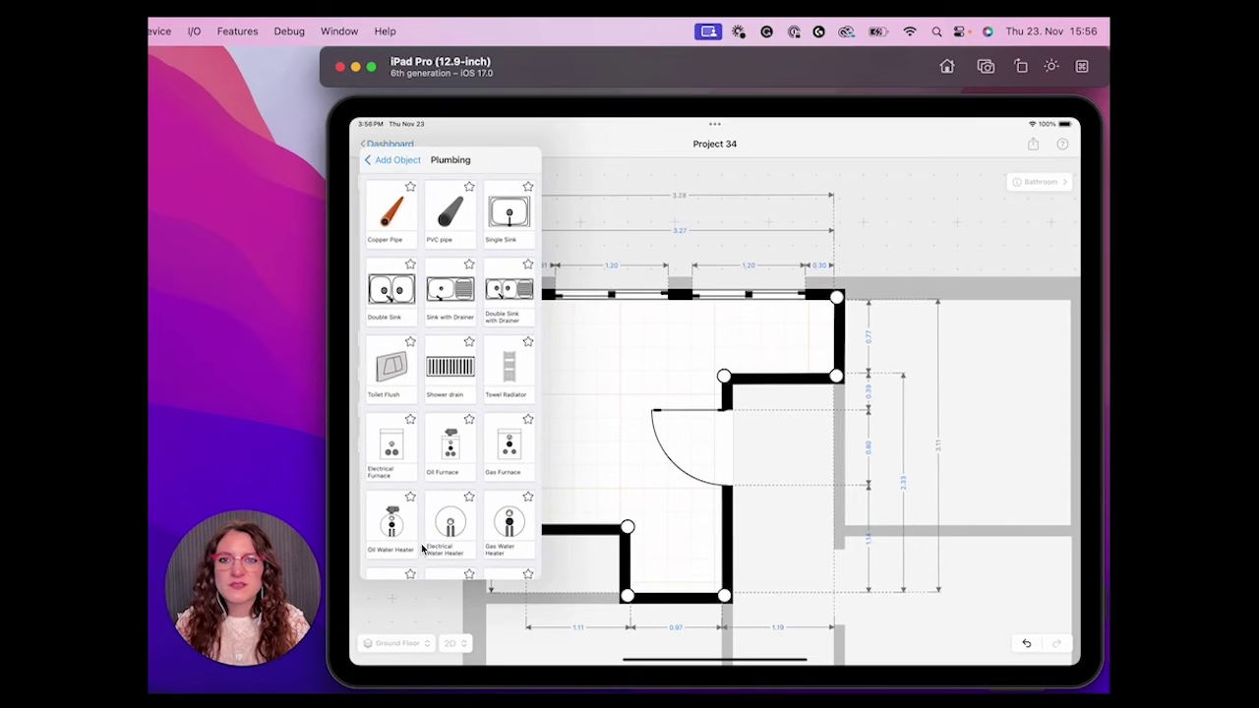
scroll(447, 531, down, 5)
scroll(445, 508, down, 5)
scroll(443, 472, down, 3)
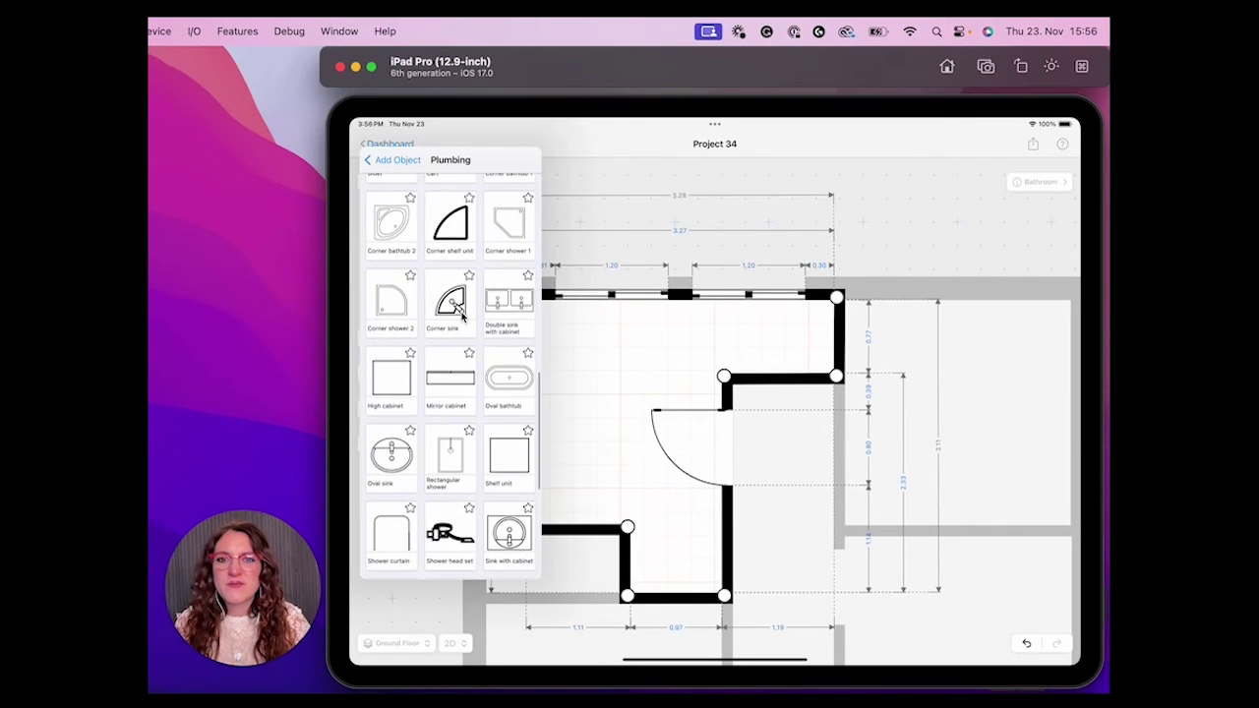
scroll(433, 369, down, 2)
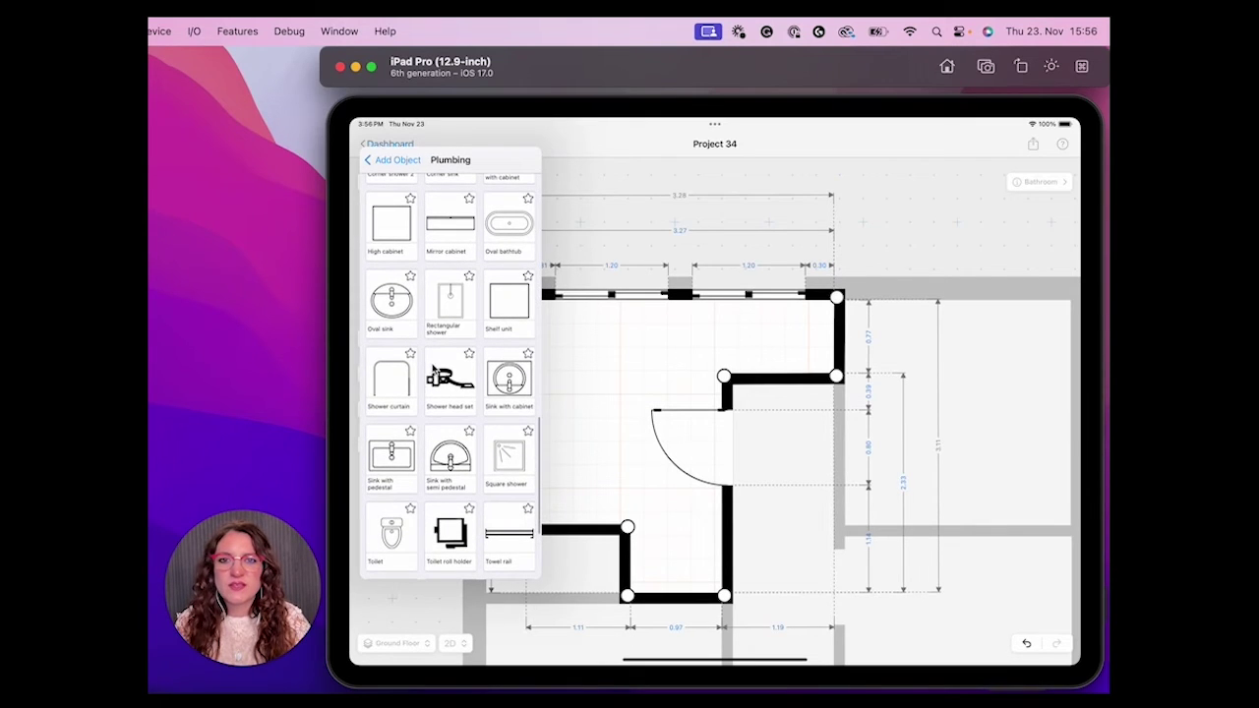
Place a sink with cabinet on the left wall with a duplicate below it.
click(507, 393)
mouse_move(776, 344)
mouse_down()
mouse_move(621, 256)
mouse_move(515, 393)
mouse_up()
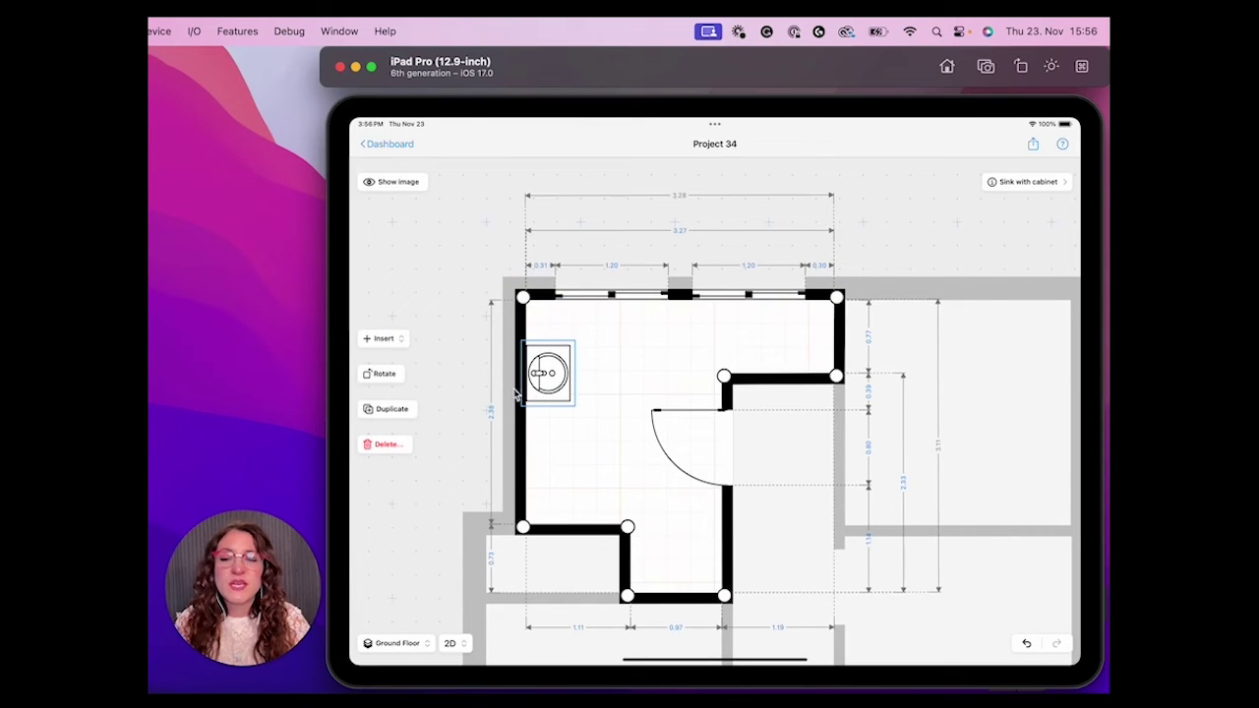
click(404, 409)
drag(546, 423, 540, 467)
click(932, 218)
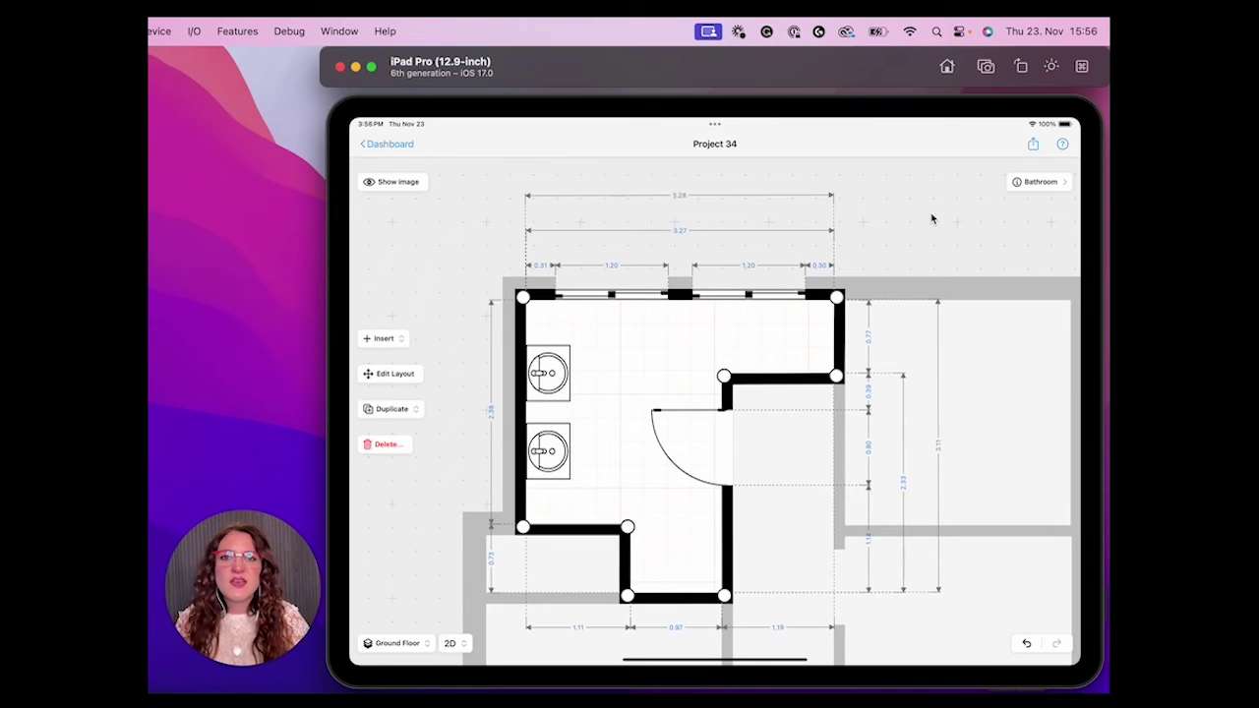
click(927, 223)
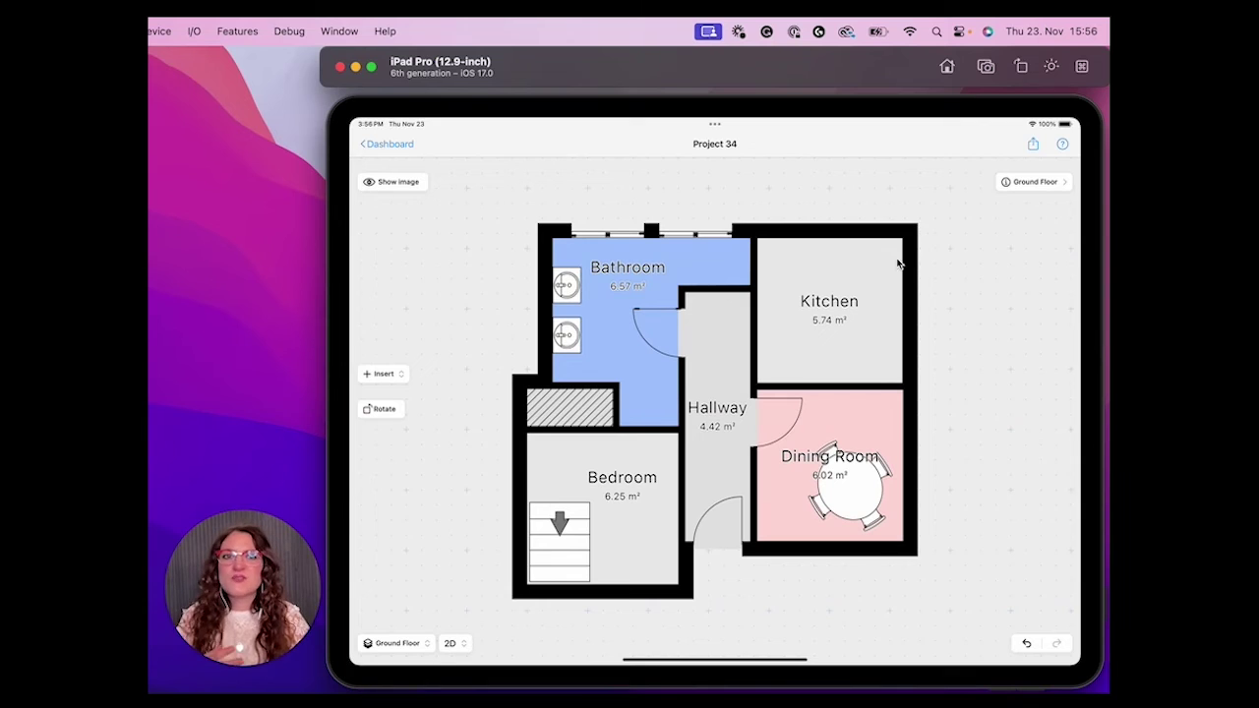
Select the Kitchen and choose Insert > Object to list the object categories.
click(838, 321)
click(383, 321)
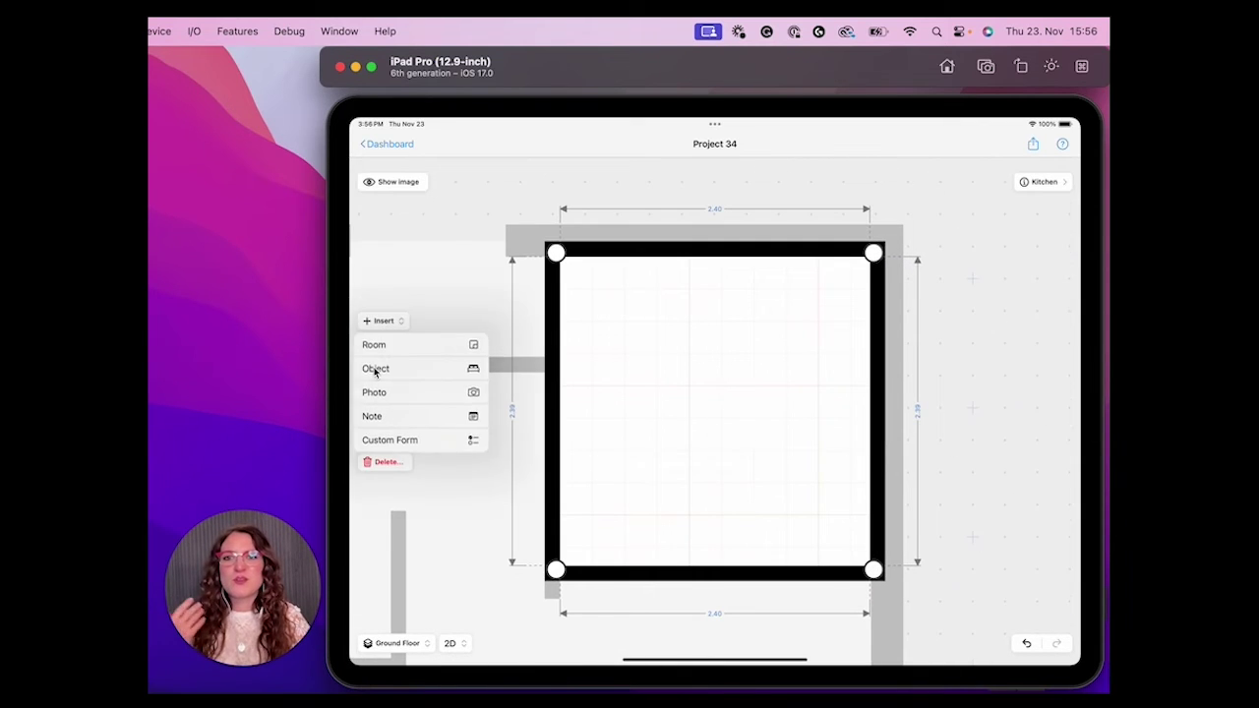
click(376, 368)
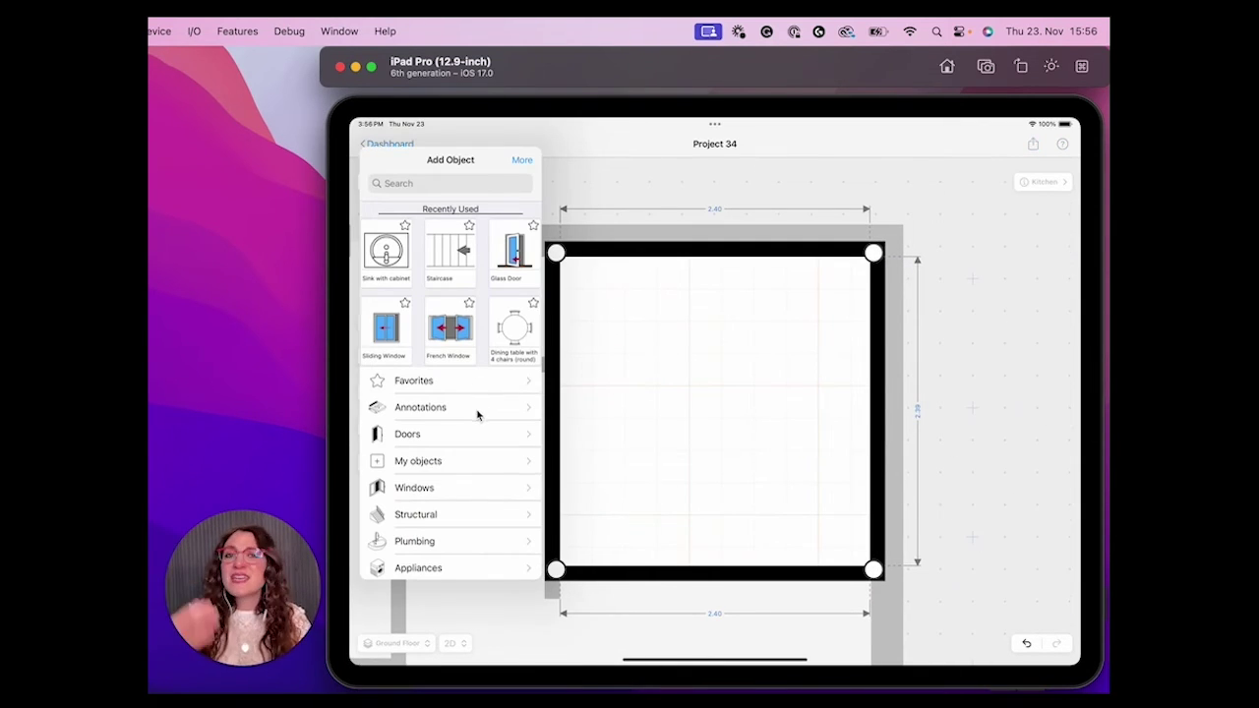
drag(463, 483, 461, 348)
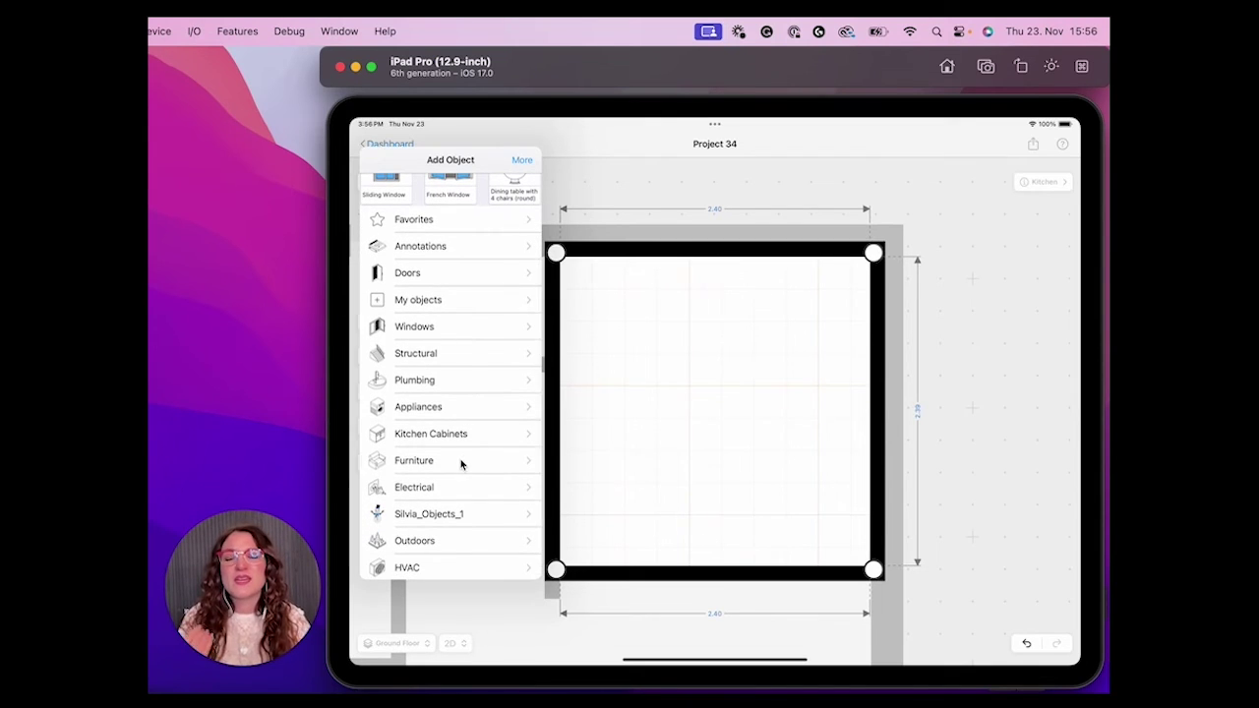
drag(458, 469, 455, 404)
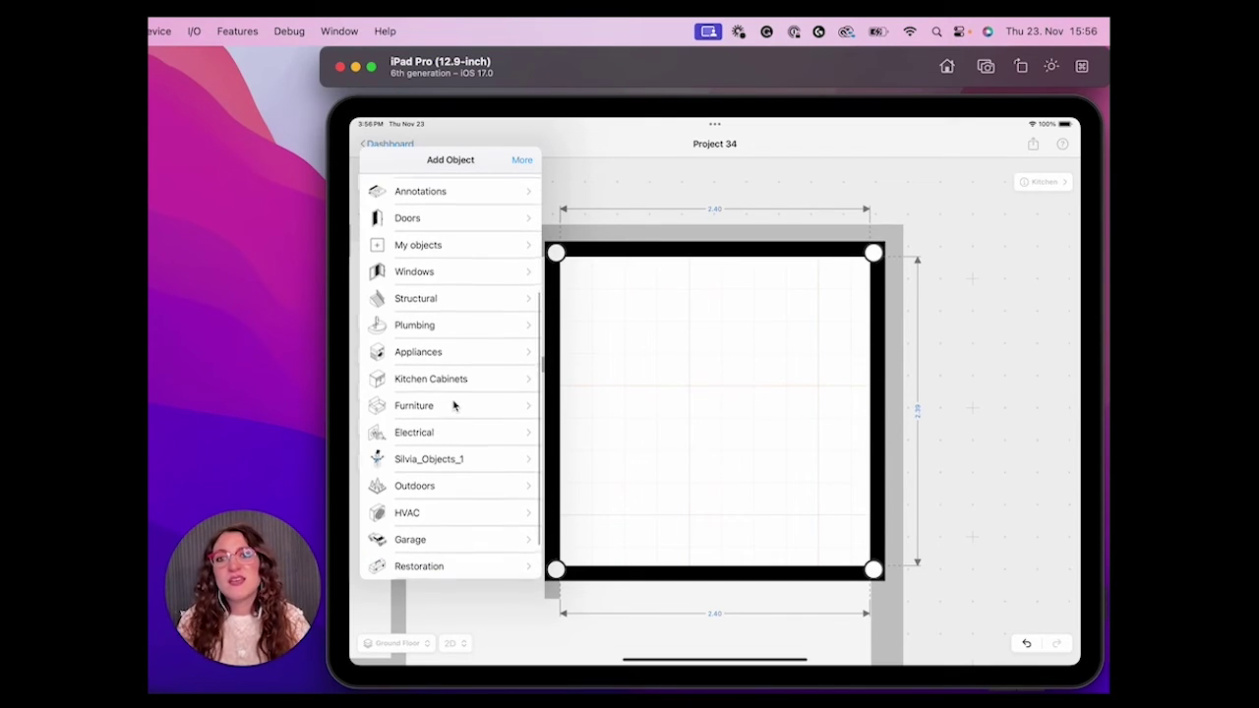
Browse the Appliances and Electrical objects, ending back on the category list.
click(411, 355)
click(383, 162)
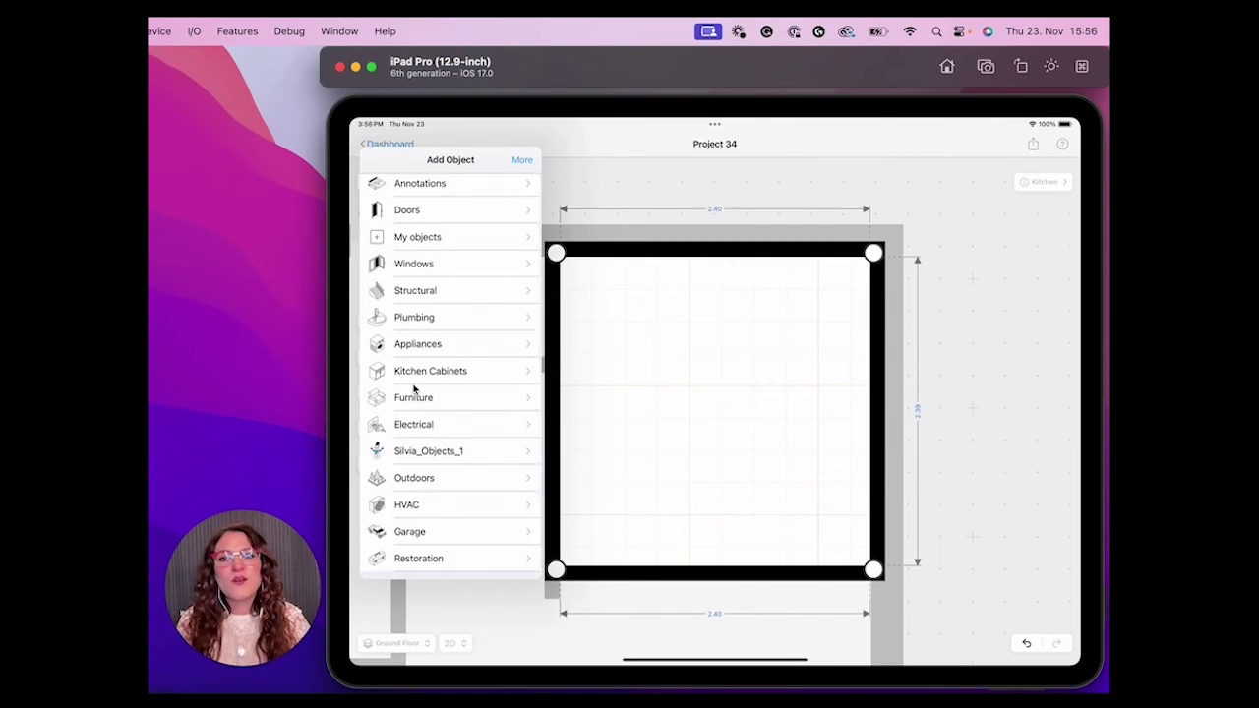
click(426, 407)
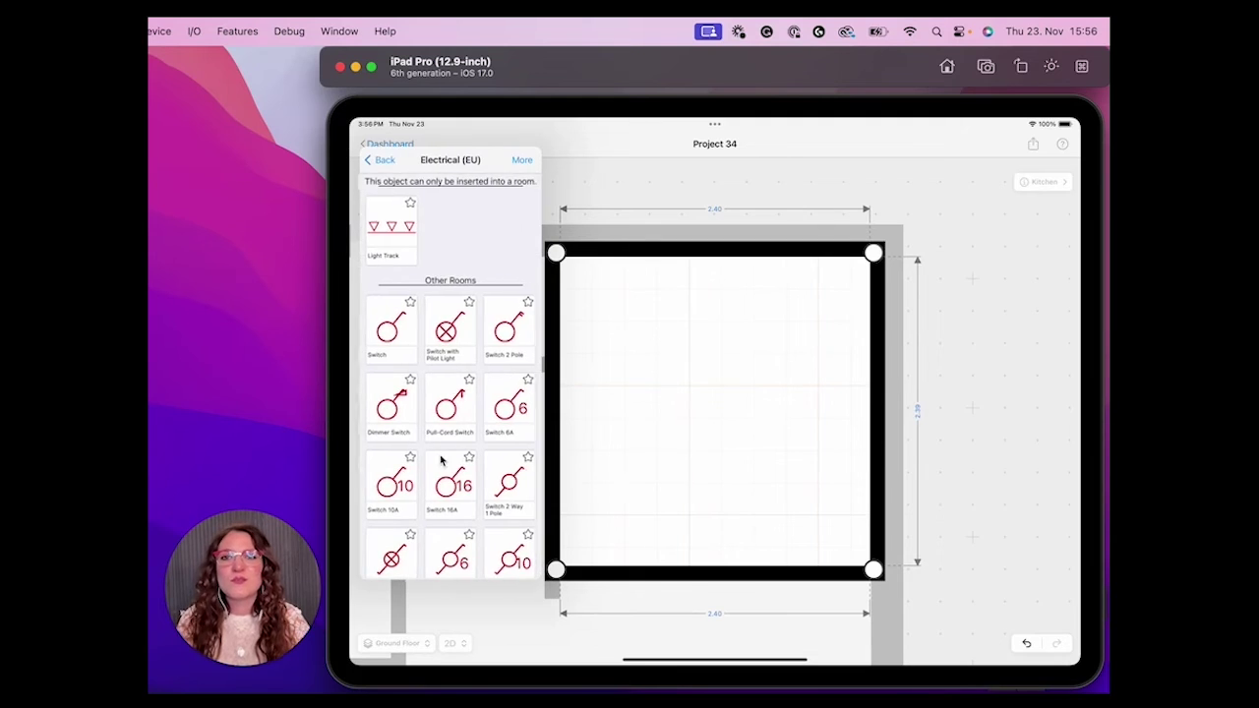
scroll(437, 472, down, 3)
mouse_move(441, 449)
mouse_down()
mouse_move(416, 354)
mouse_move(411, 200)
mouse_up()
click(381, 159)
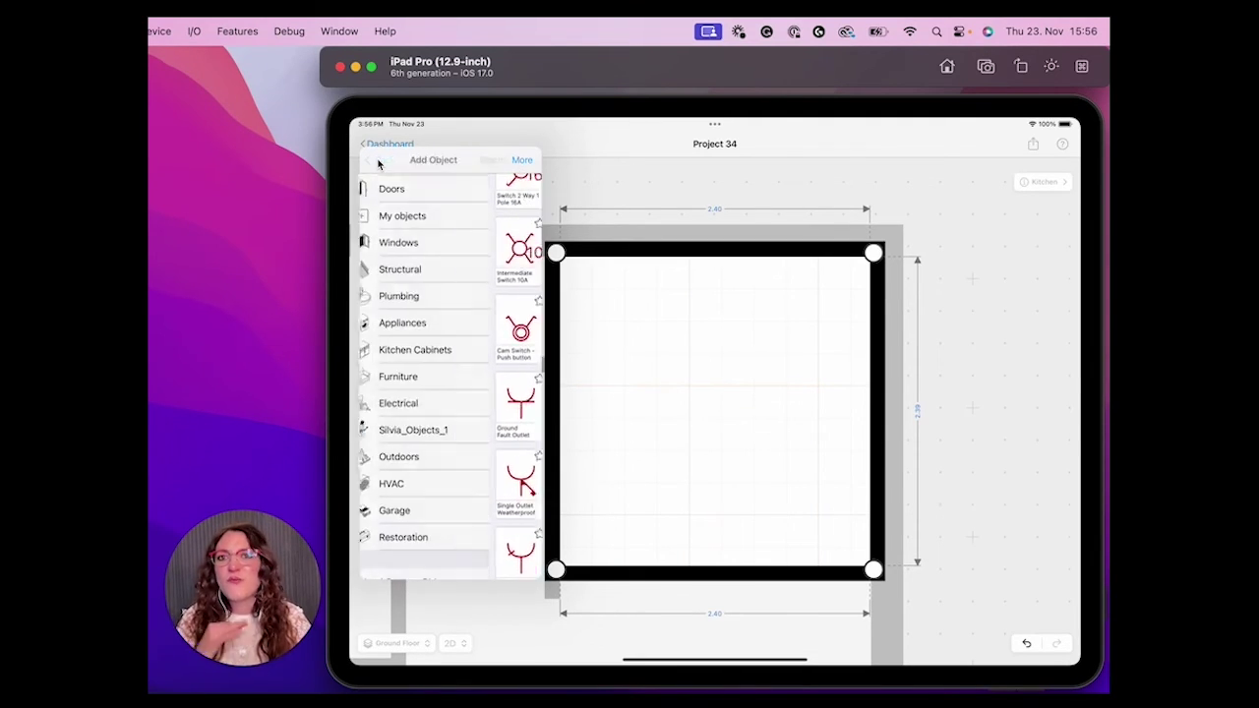